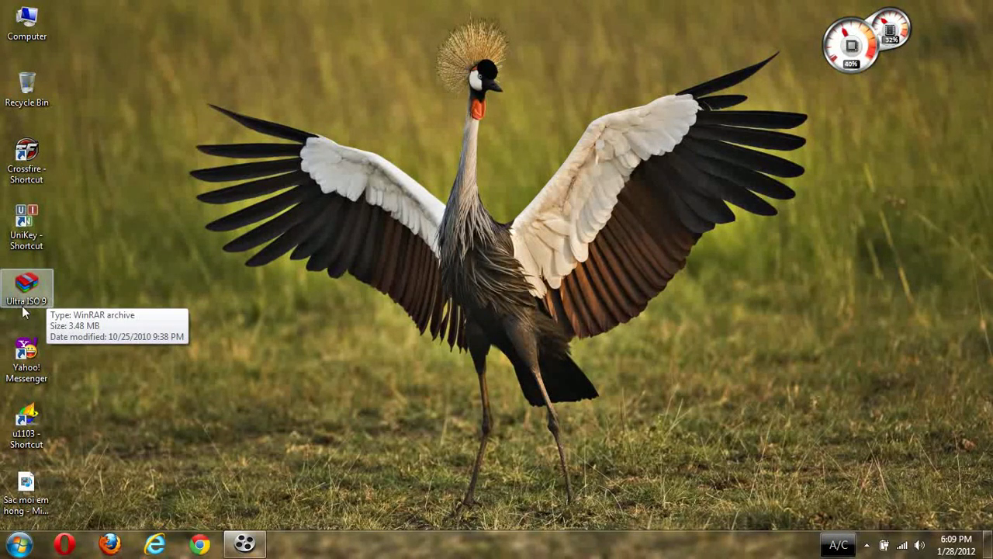
# - Extract the Ultra ISO 9 archive into a desktop folder with WinZip and open the extracted folder
pyautogui.rightClick(27, 293)
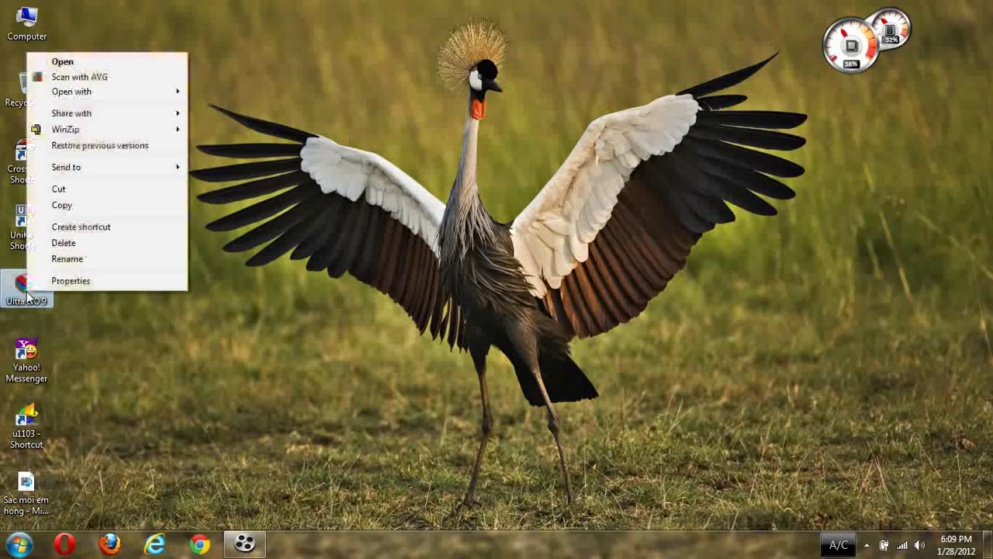
pyautogui.moveTo(66, 130)
pyautogui.click(234, 145)
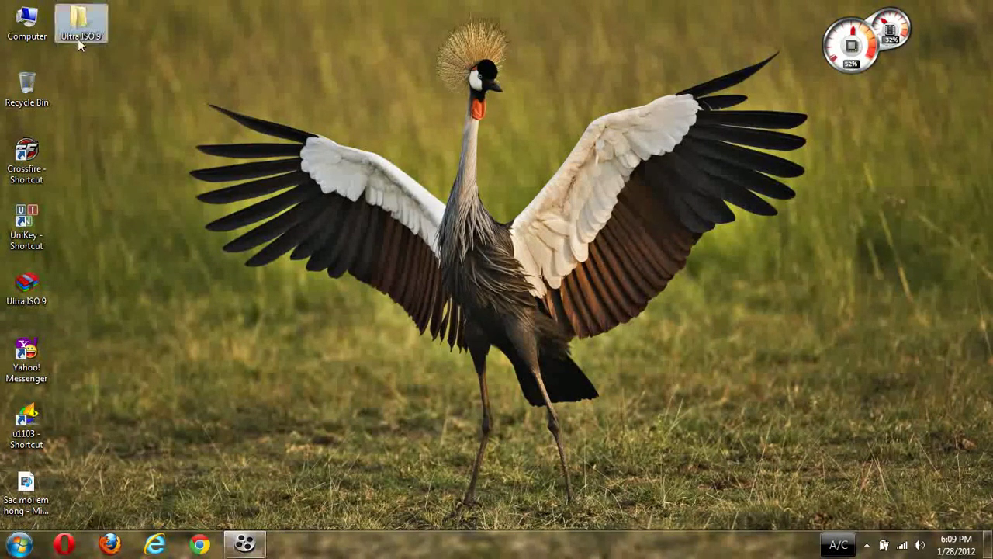
pyautogui.doubleClick(77, 39)
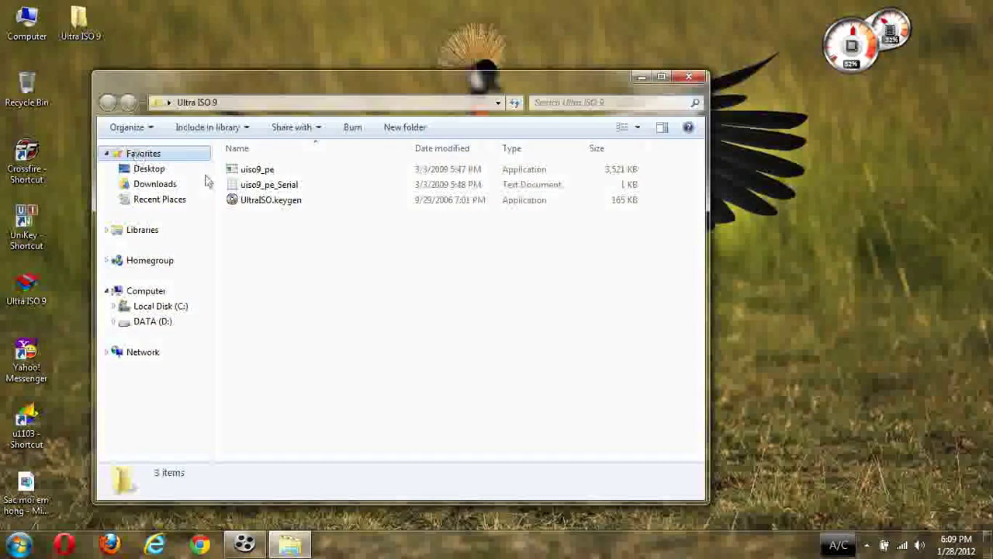
pyautogui.click(270, 186)
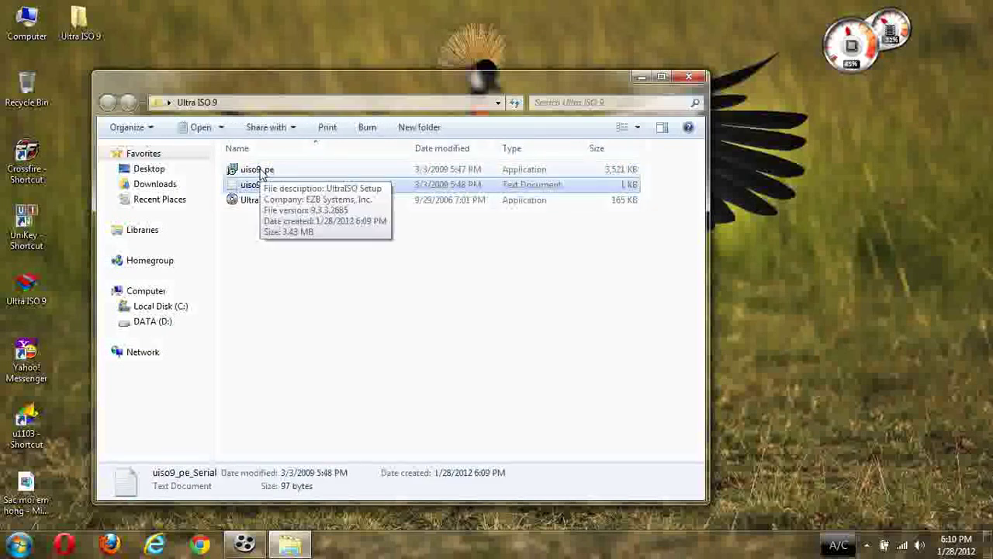
# - Minimize the folder window, check which drives are listed under Computer, and close the drive overview
pyautogui.click(642, 77)
pyautogui.doubleClick(27, 23)
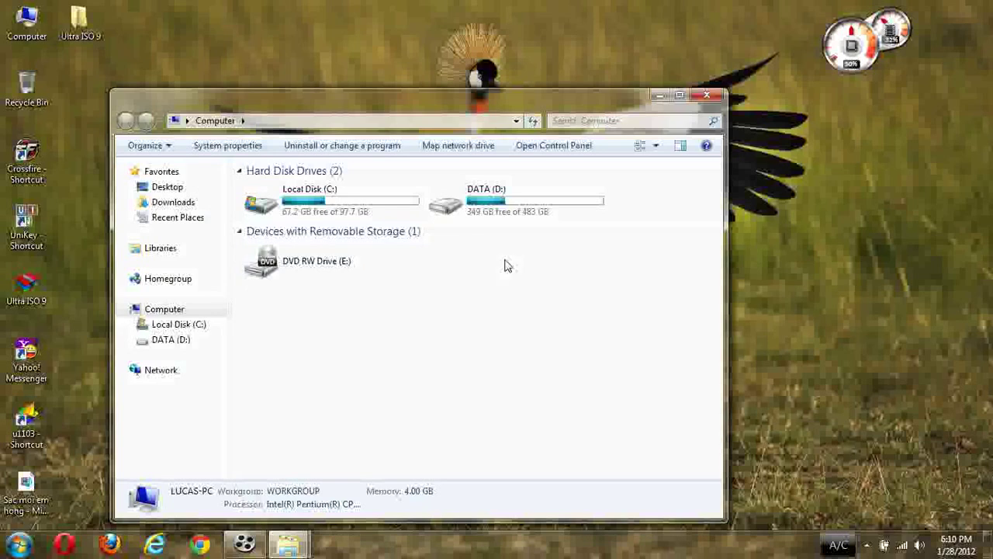
pyautogui.click(325, 264)
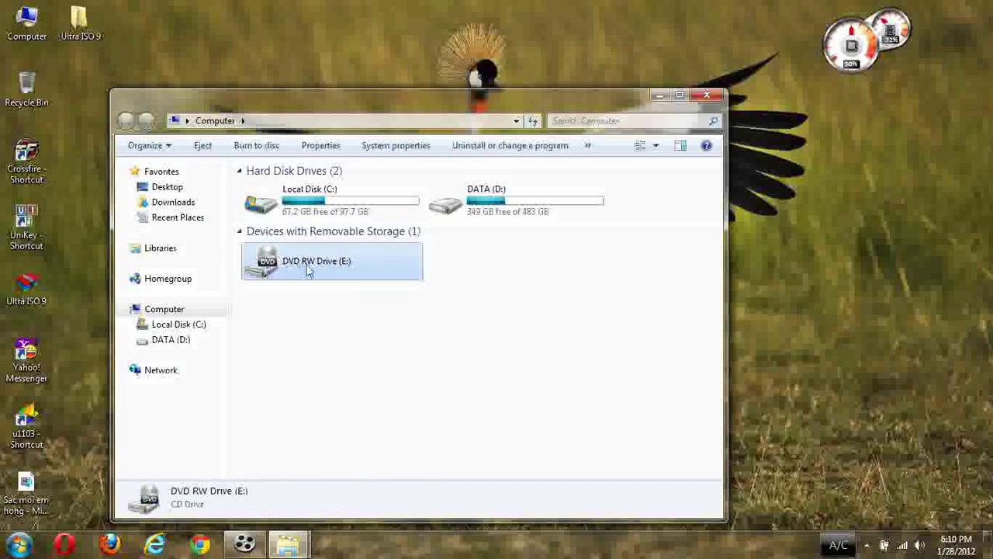
pyautogui.click(454, 267)
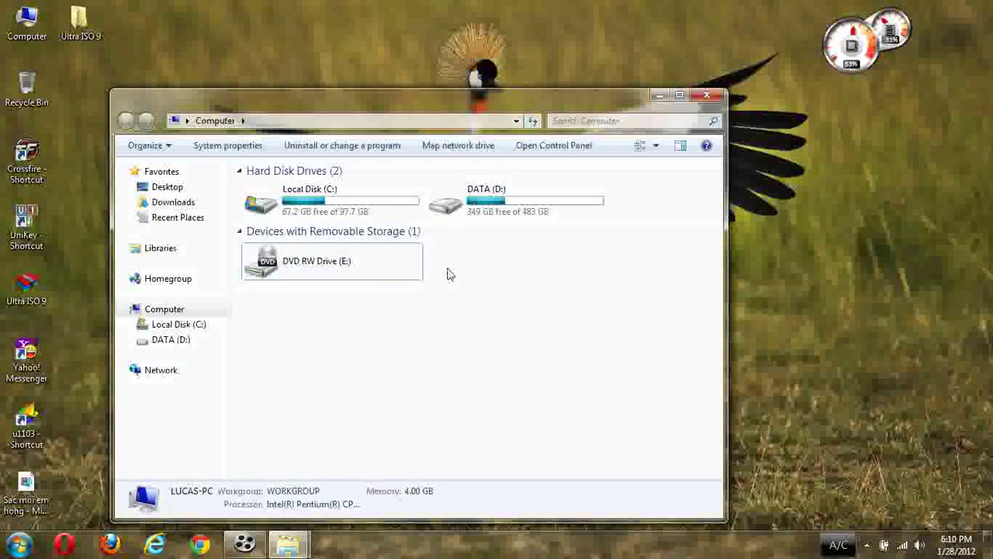
pyautogui.click(707, 96)
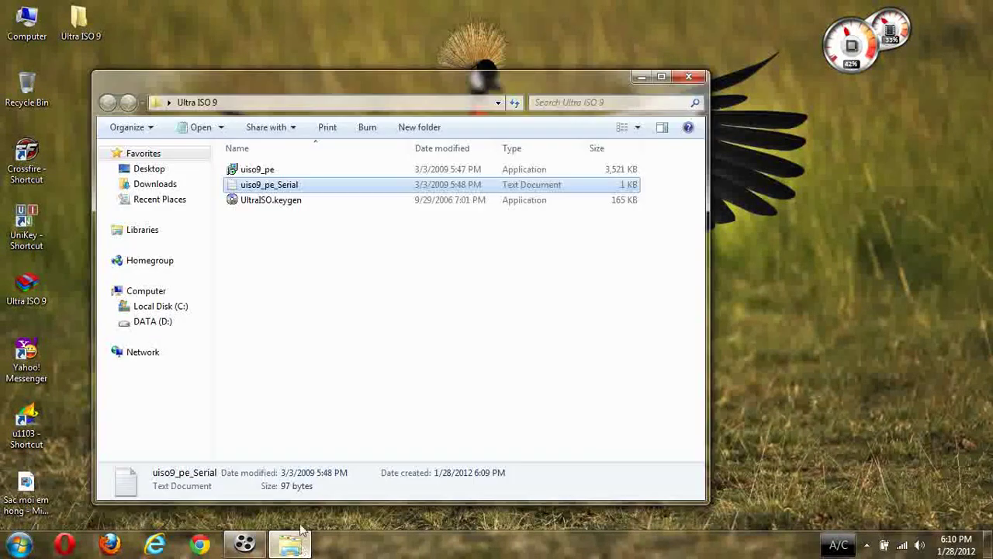
# - Run the uiso9_pe installer from the Ultra ISO 9 folder and accept its license agreement
pyautogui.click(289, 544)
pyautogui.doubleClick(256, 170)
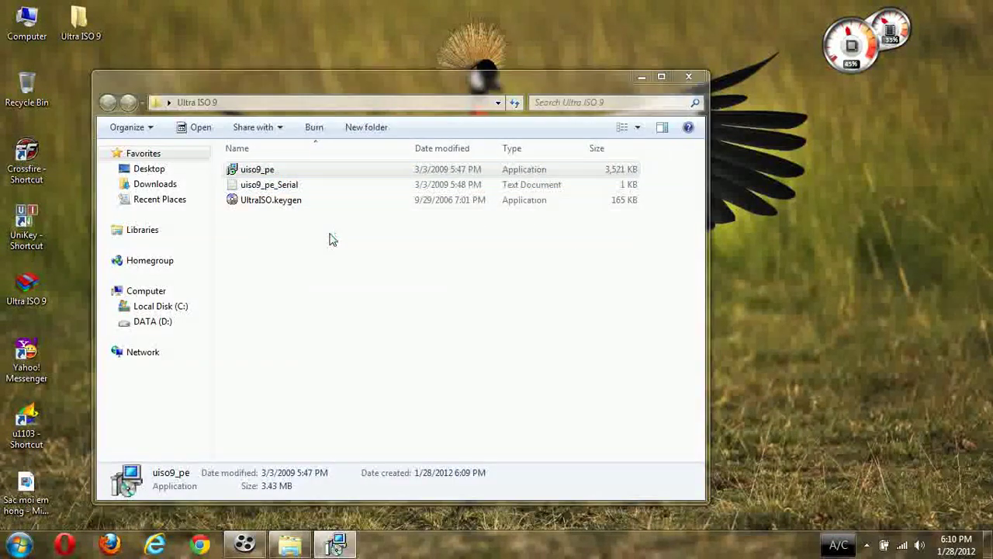
pyautogui.click(580, 388)
pyautogui.click(426, 344)
pyautogui.click(581, 388)
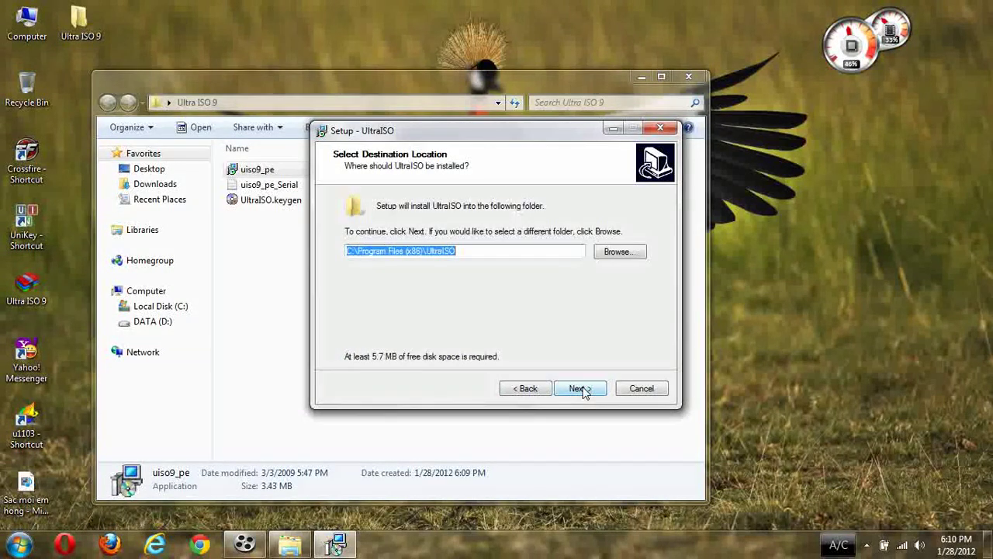
pyautogui.click(583, 389)
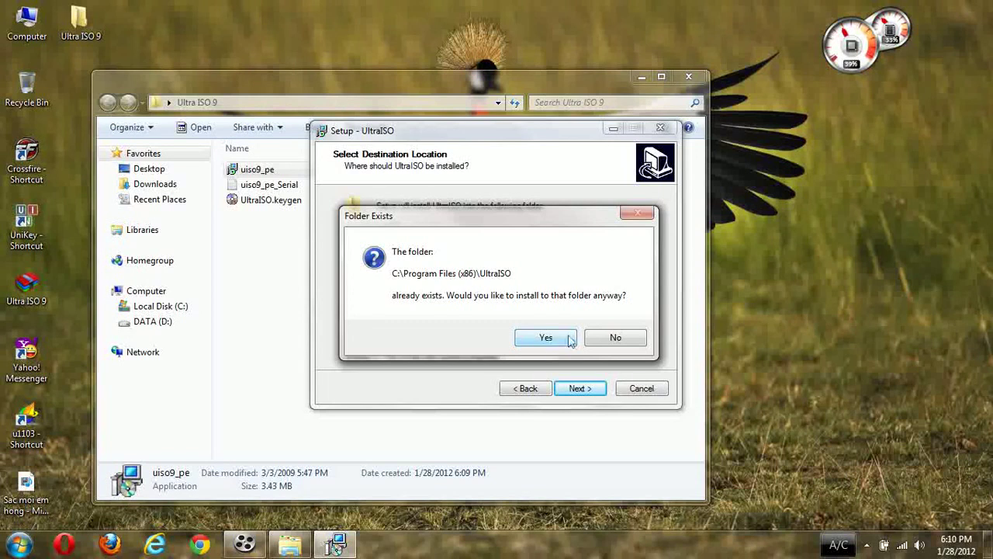
pyautogui.click(614, 338)
pyautogui.click(526, 388)
pyautogui.click(369, 225)
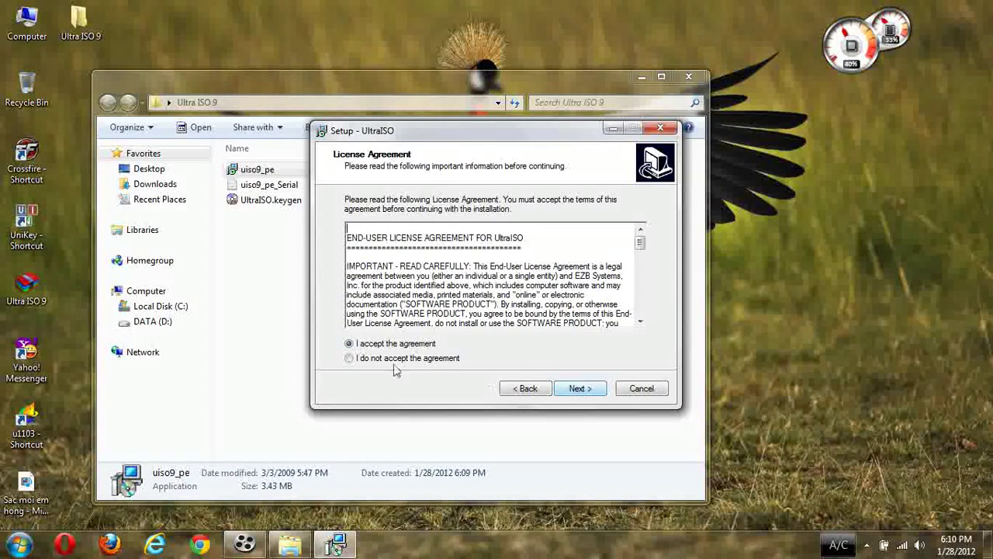
pyautogui.click(584, 390)
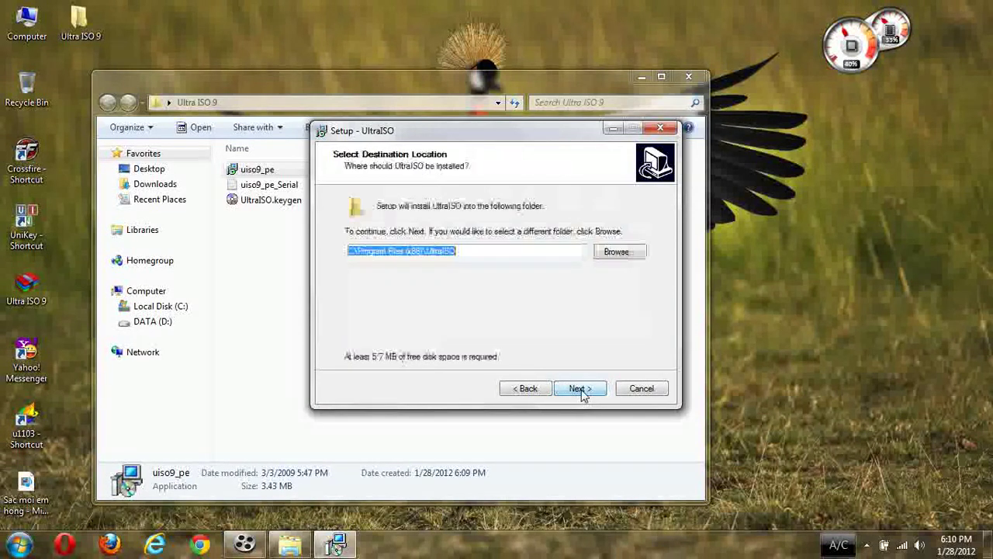
# - Install into the existing folder C:\Program Files (x86)\UltraISO and accept the suggested Start Menu folder
pyautogui.click(620, 255)
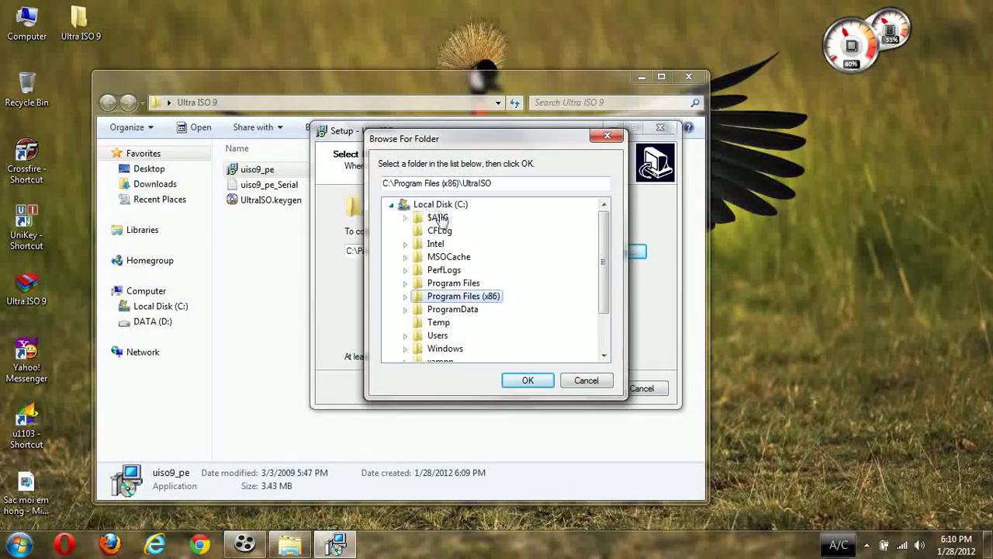
pyautogui.click(528, 381)
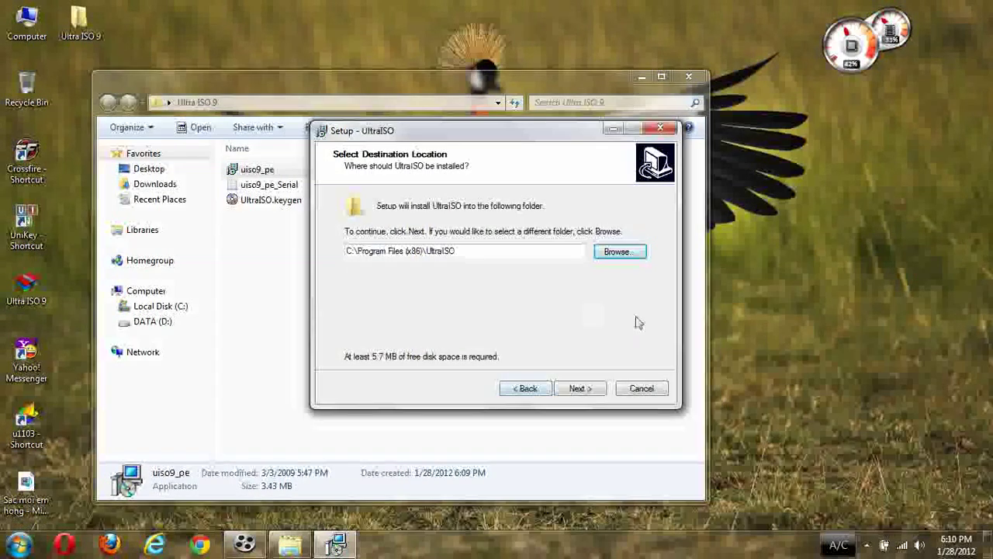
pyautogui.click(598, 389)
pyautogui.click(548, 336)
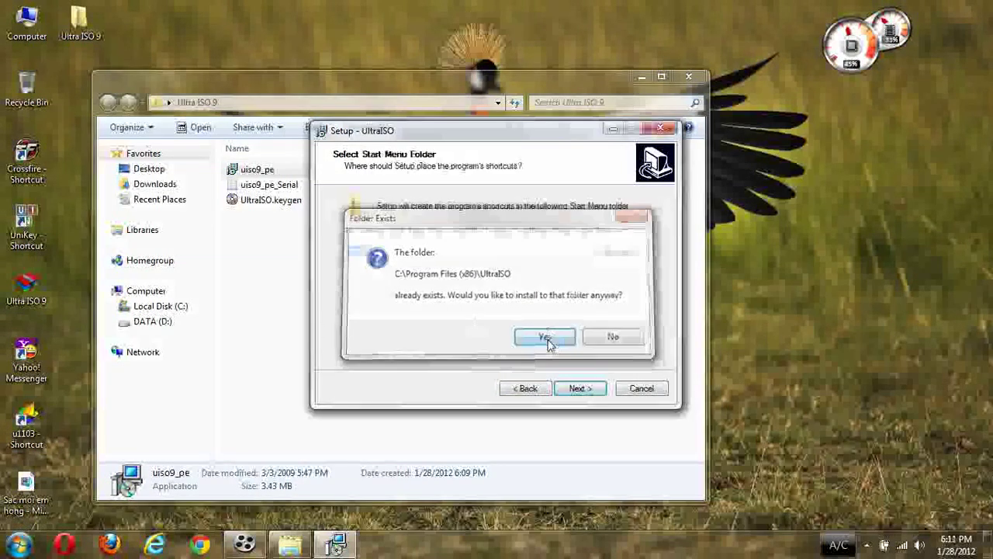
pyautogui.click(579, 391)
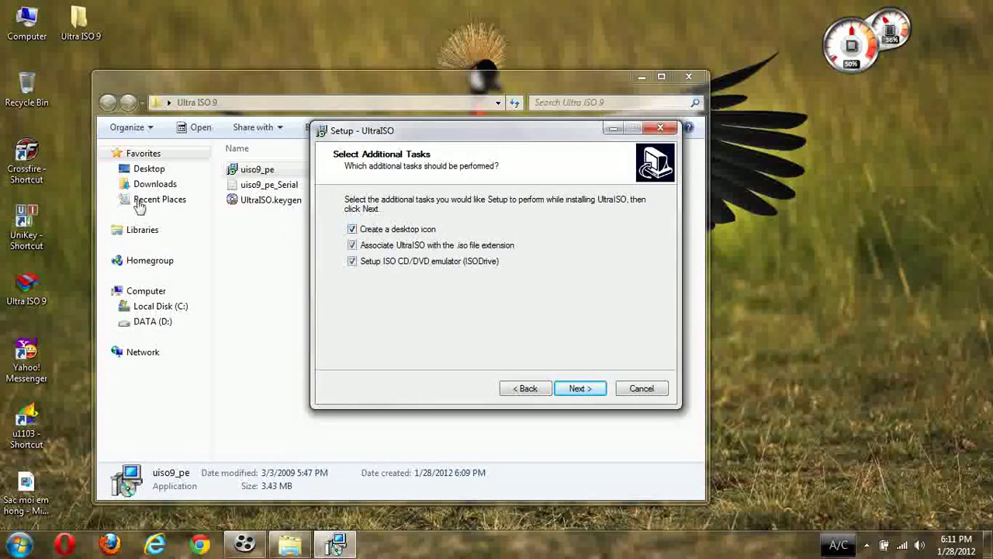
# - Install UltraISO with the desktop icon, .iso association and ISODrive emulator tasks enabled, and finish setup with Launch UltraISO selected
pyautogui.click(26, 222)
pyautogui.click(26, 159)
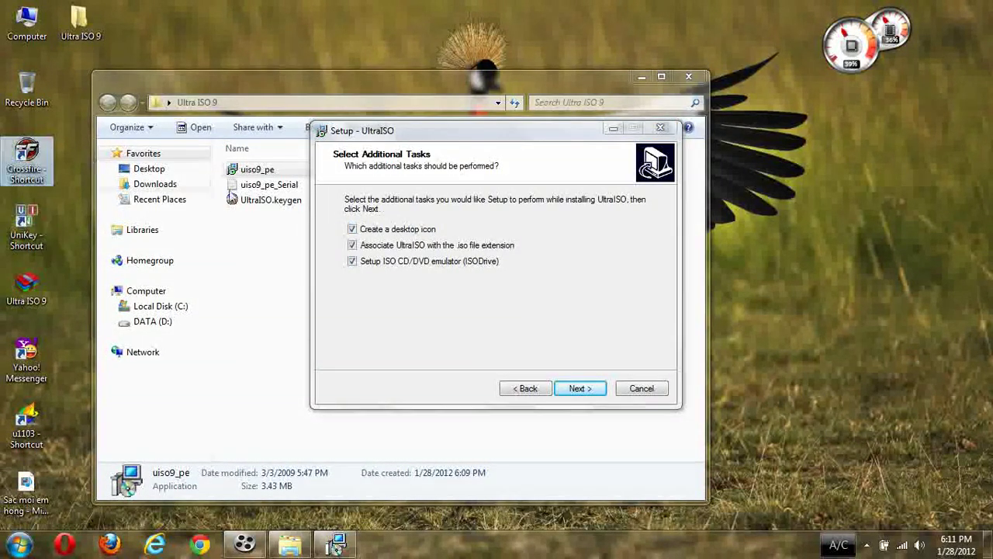
pyautogui.click(580, 387)
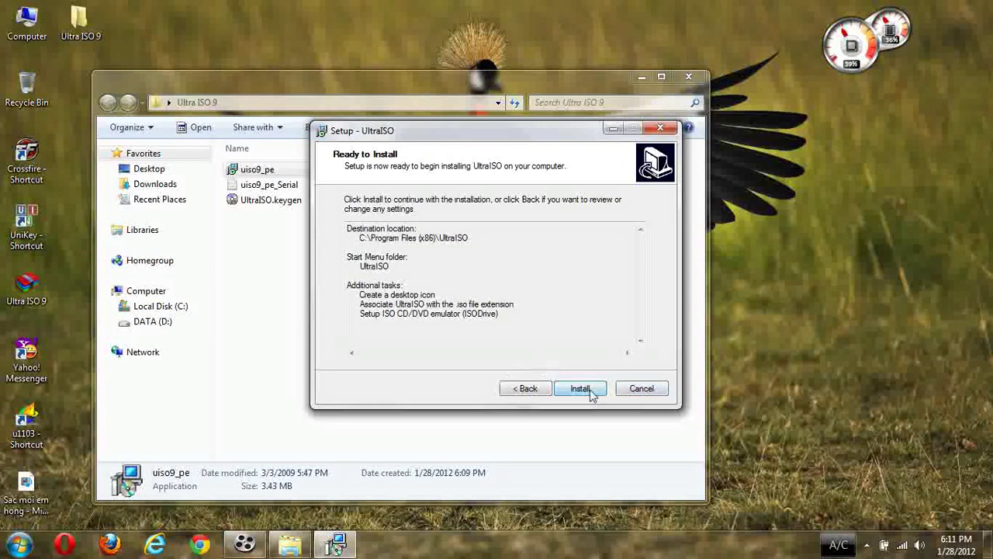
pyautogui.click(580, 388)
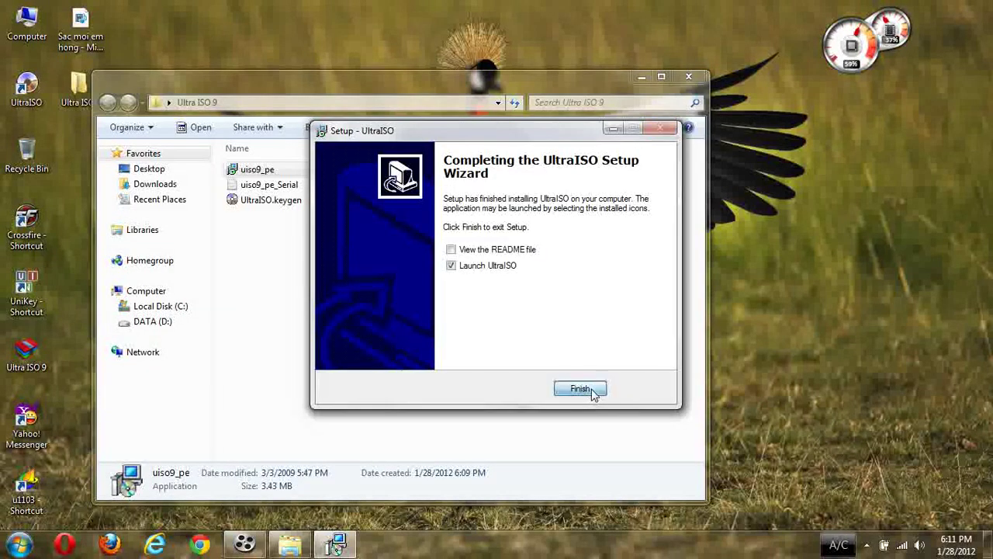
pyautogui.click(593, 394)
# - Open the registration form from the Welcome dialog and rearrange the windows so the form and the folder's files are accessible
pyautogui.moveTo(483, 189); pyautogui.dragTo(835, 188)
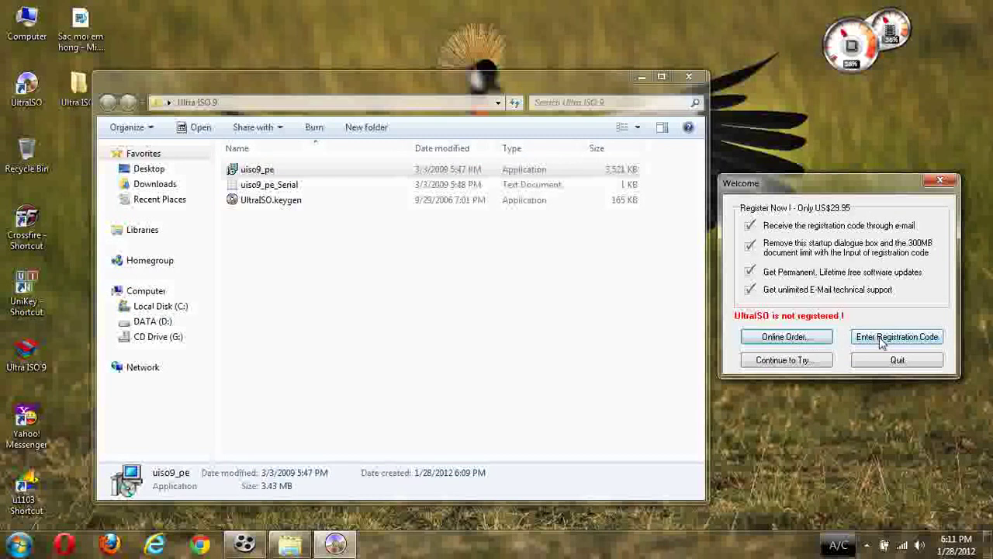
pyautogui.click(879, 336)
pyautogui.moveTo(553, 233); pyautogui.dragTo(508, 31)
pyautogui.moveTo(299, 90); pyautogui.dragTo(281, 225)
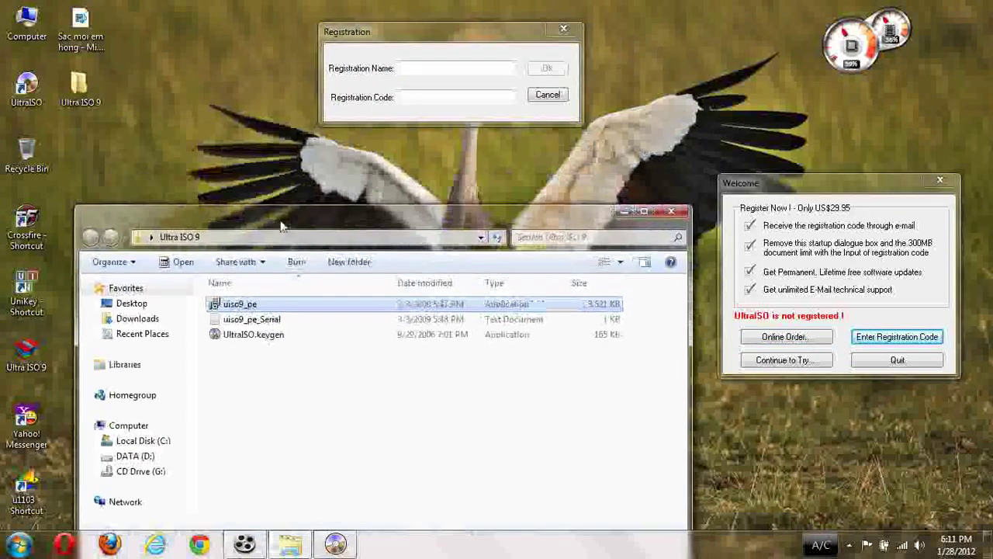
# - Open the uiso9_pe_Serial text file, minimize the folder window, and bring the text file back into view
pyautogui.doubleClick(255, 320)
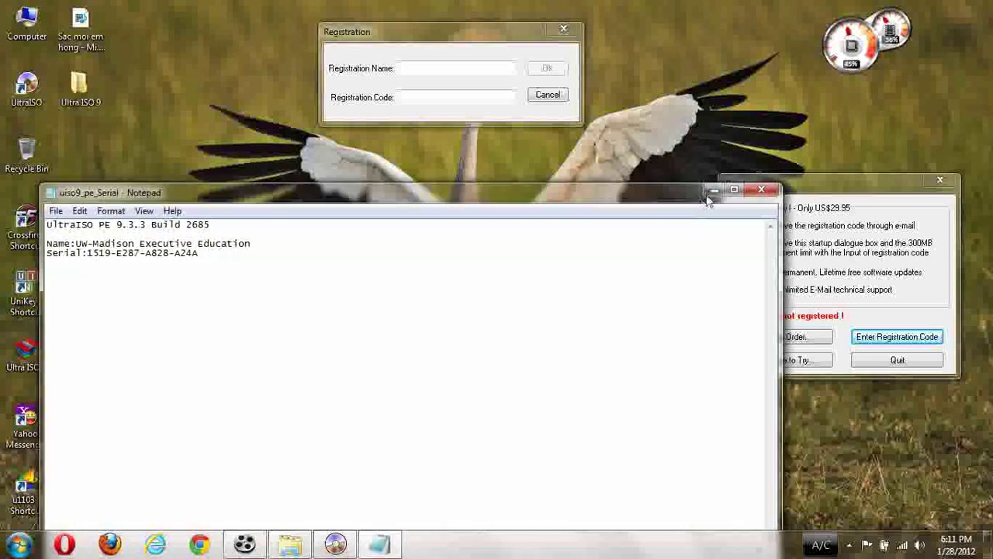
pyautogui.click(713, 190)
pyautogui.click(656, 203)
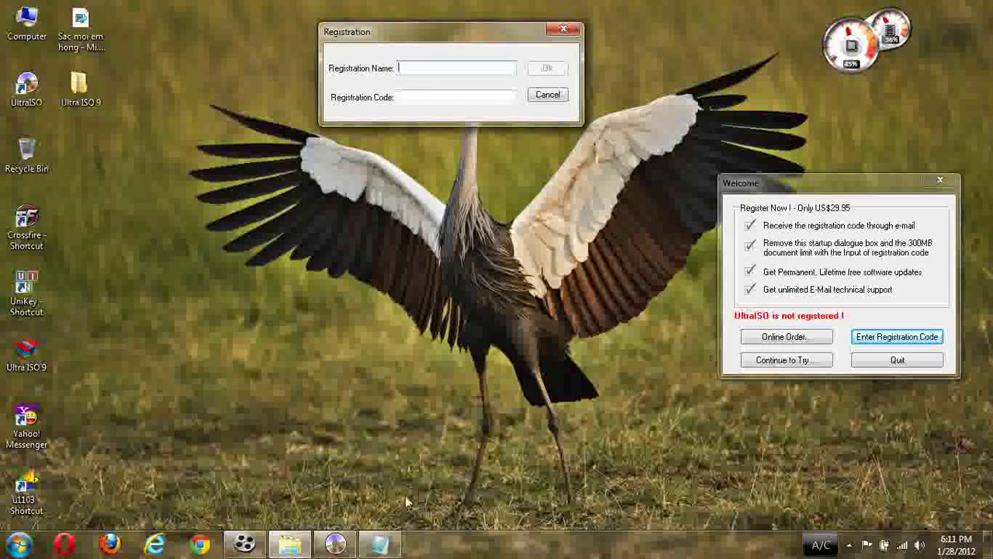
pyautogui.click(382, 544)
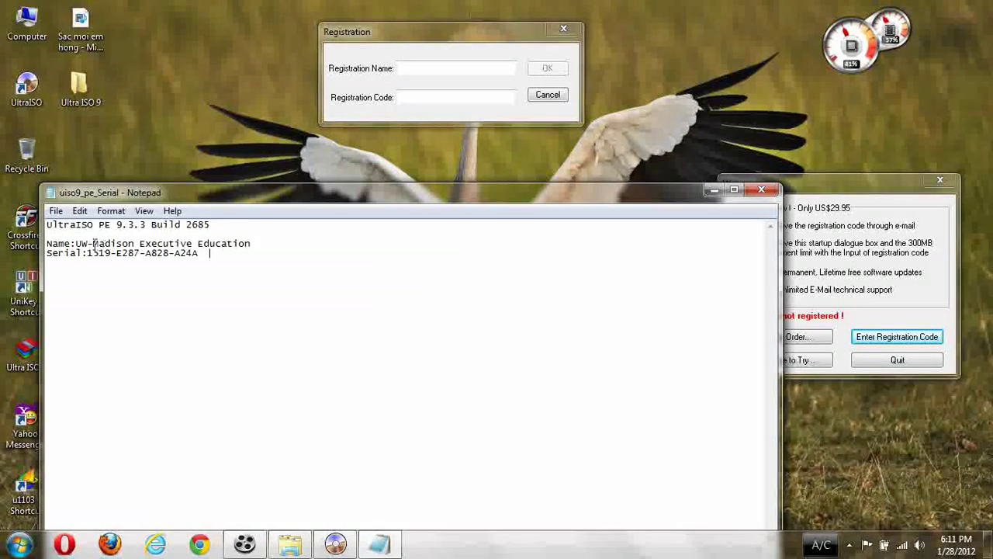
# - Copy the registration name from the text file into the Registration Name field
pyautogui.moveTo(76, 242); pyautogui.dragTo(257, 243)
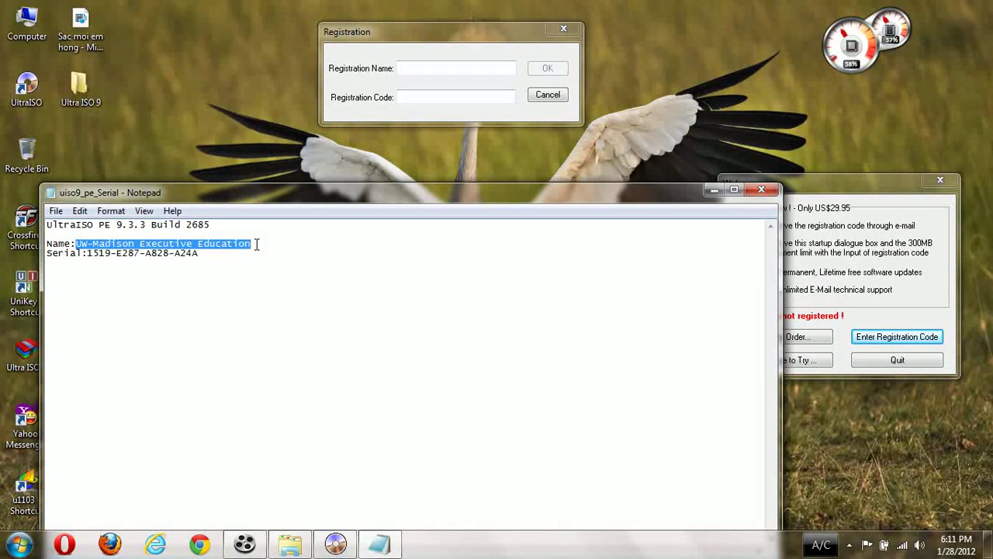
pyautogui.rightClick(243, 242)
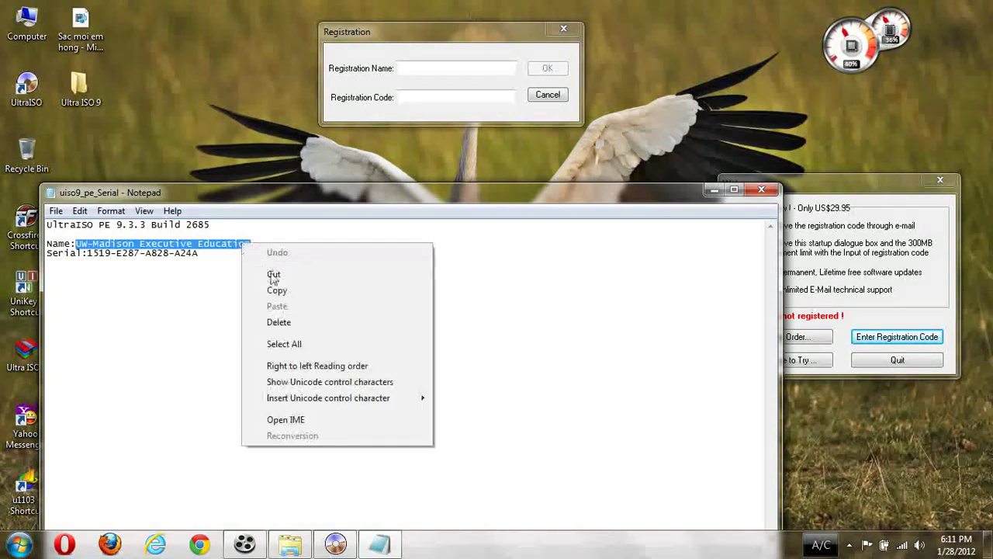
pyautogui.click(278, 291)
pyautogui.click(420, 68)
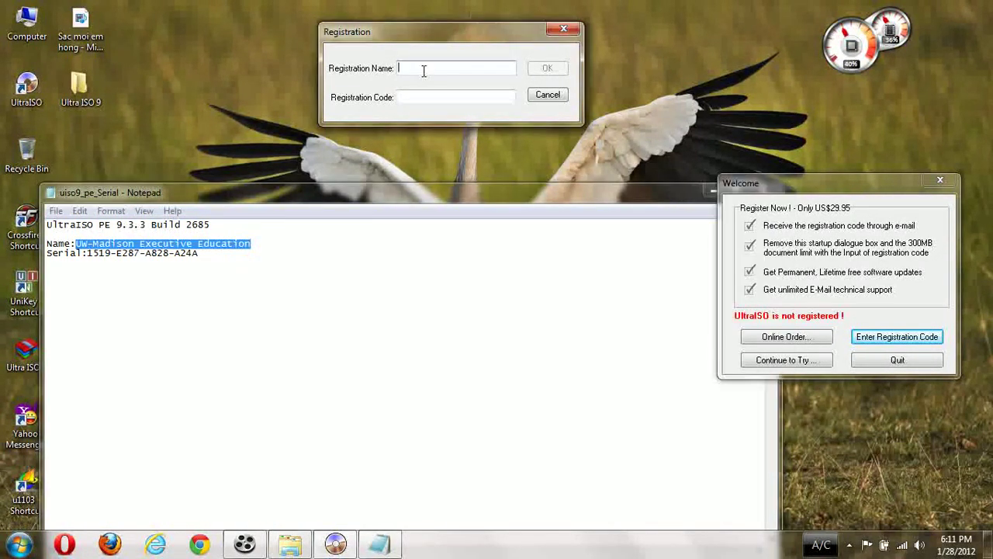
pyautogui.rightClick(420, 69)
pyautogui.click(452, 130)
# - Copy the serial from the text file into the Registration Code field and submit the registration
pyautogui.click(334, 196)
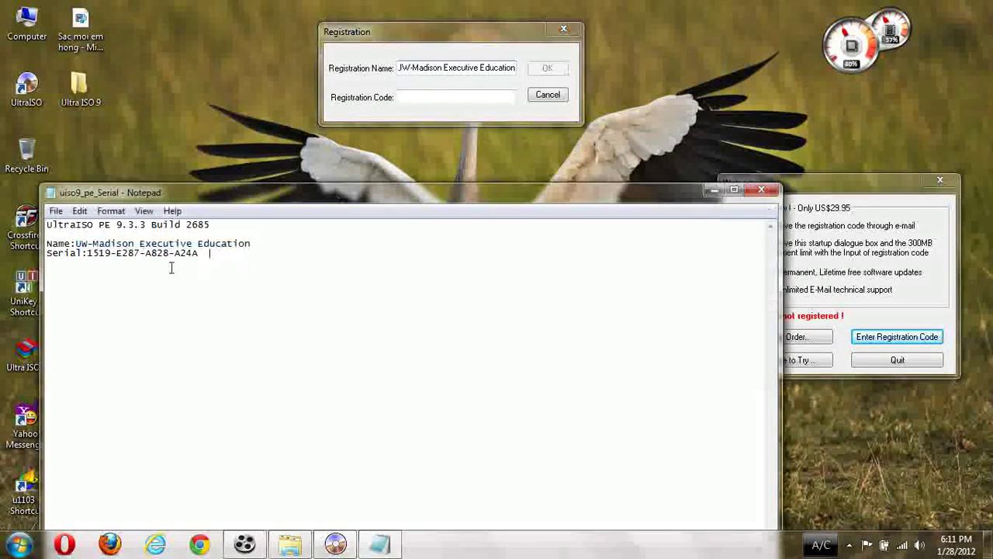
pyautogui.moveTo(87, 254); pyautogui.dragTo(192, 260)
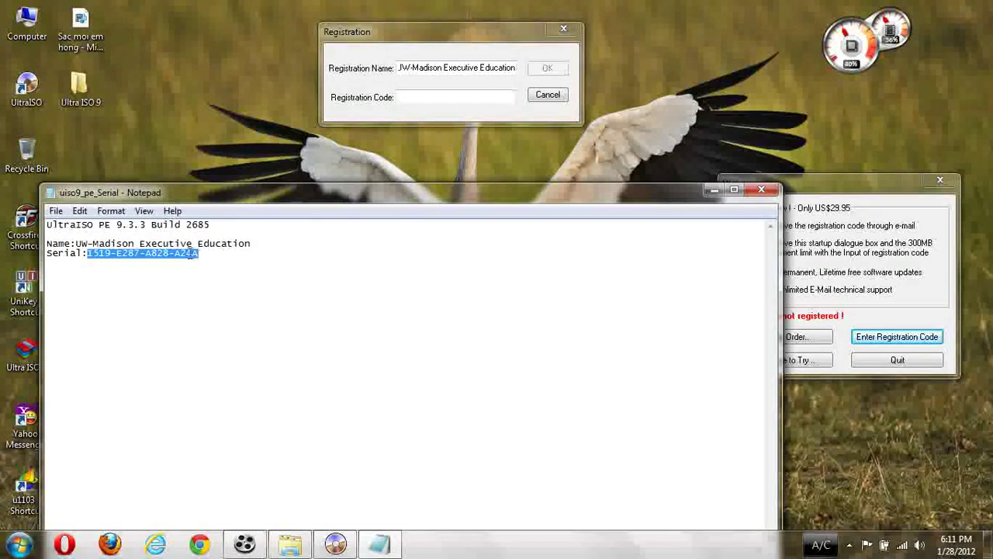
pyautogui.rightClick(190, 253)
pyautogui.click(245, 301)
pyautogui.click(419, 97)
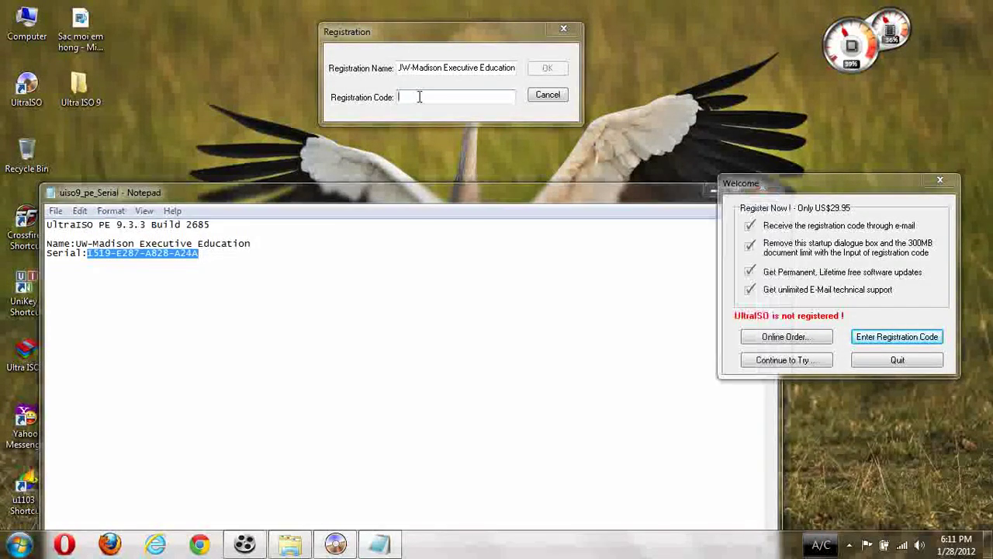
pyautogui.rightClick(419, 98)
pyautogui.click(449, 159)
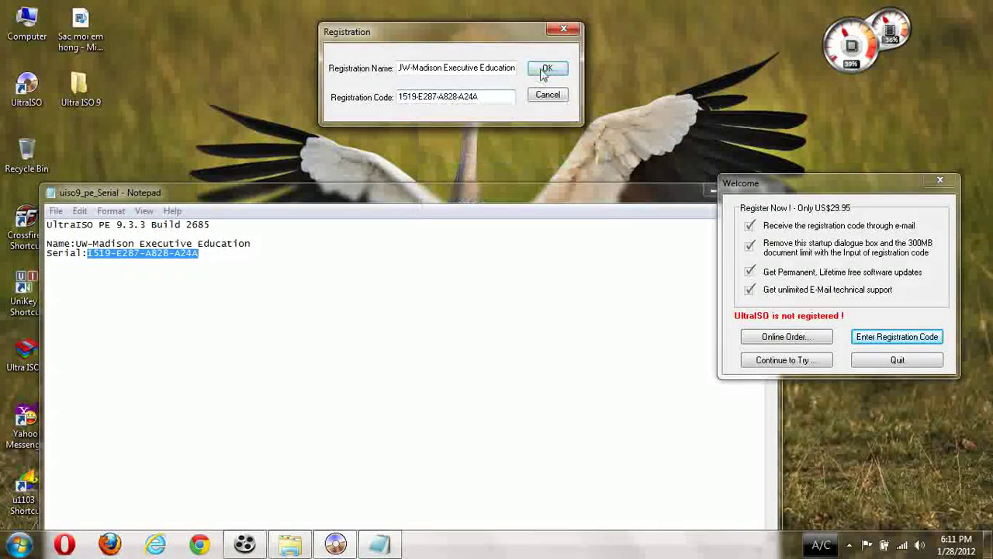
pyautogui.click(546, 68)
pyautogui.click(614, 322)
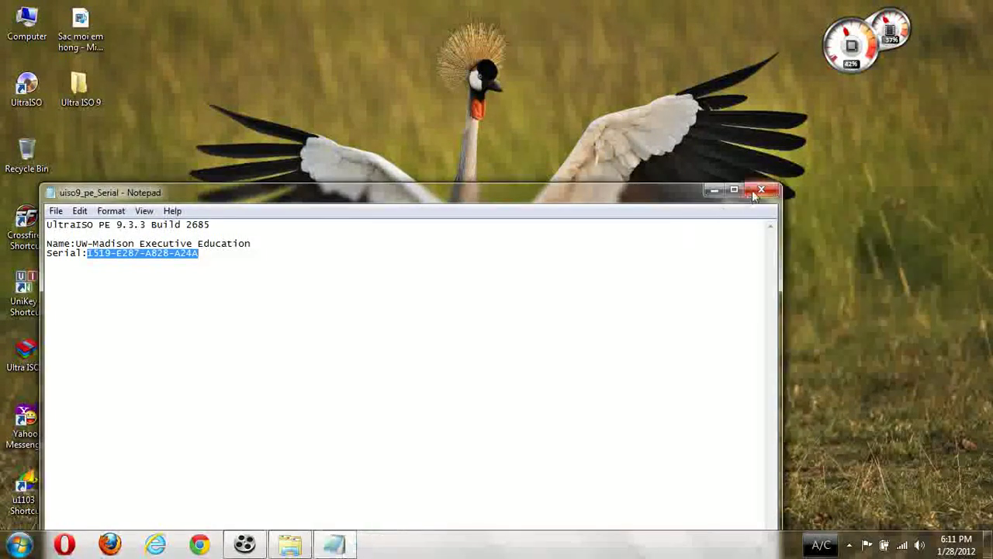
# - Close the serial text file and open Computer to check the listed drives
pyautogui.click(756, 193)
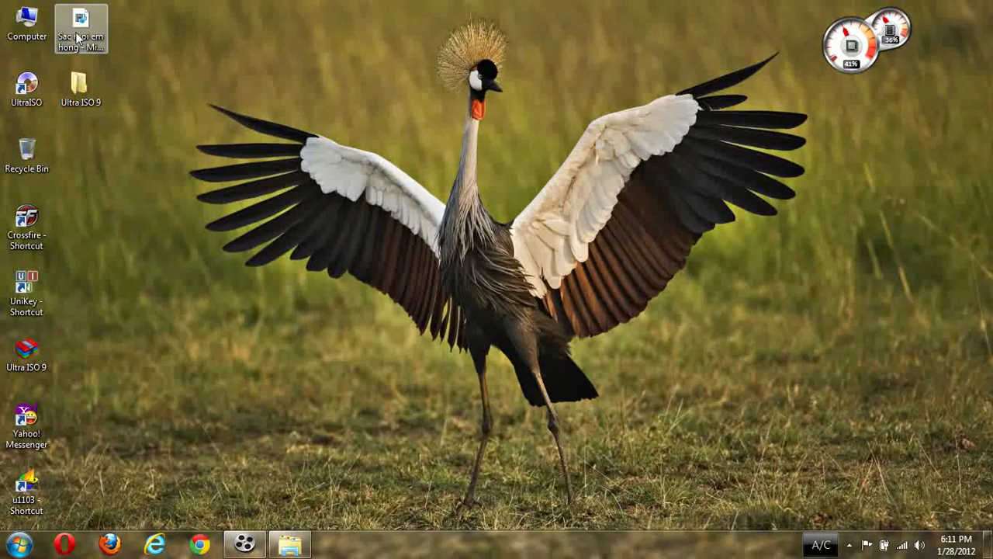
pyautogui.doubleClick(23, 29)
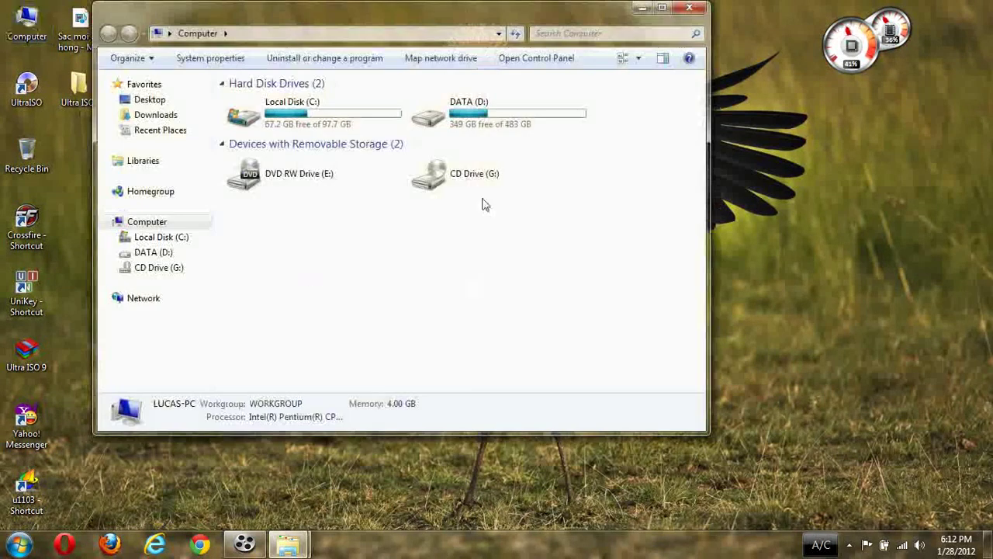
# - Start UltraISO's Mount command for the virtual CD Drive (G:) in Computer
pyautogui.click(463, 184)
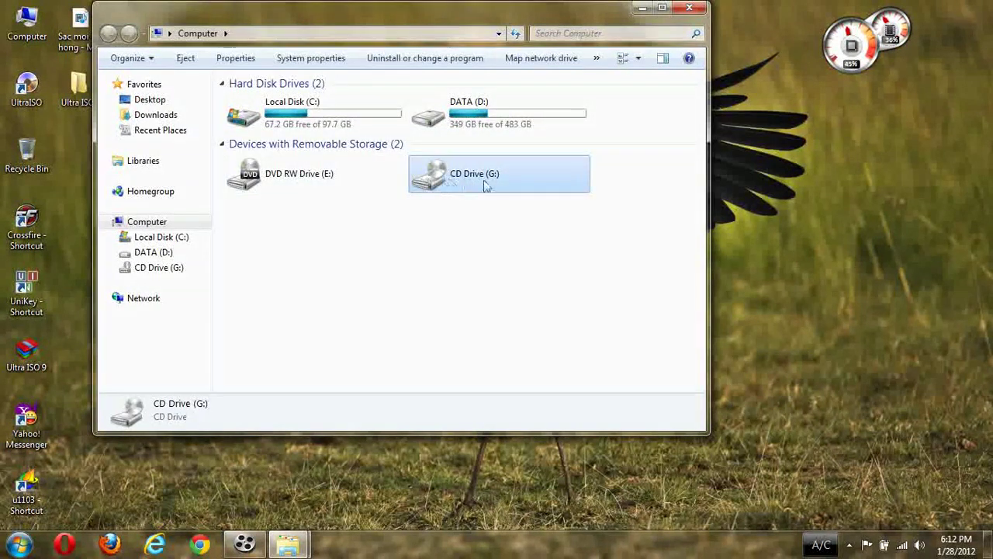
pyautogui.click(455, 223)
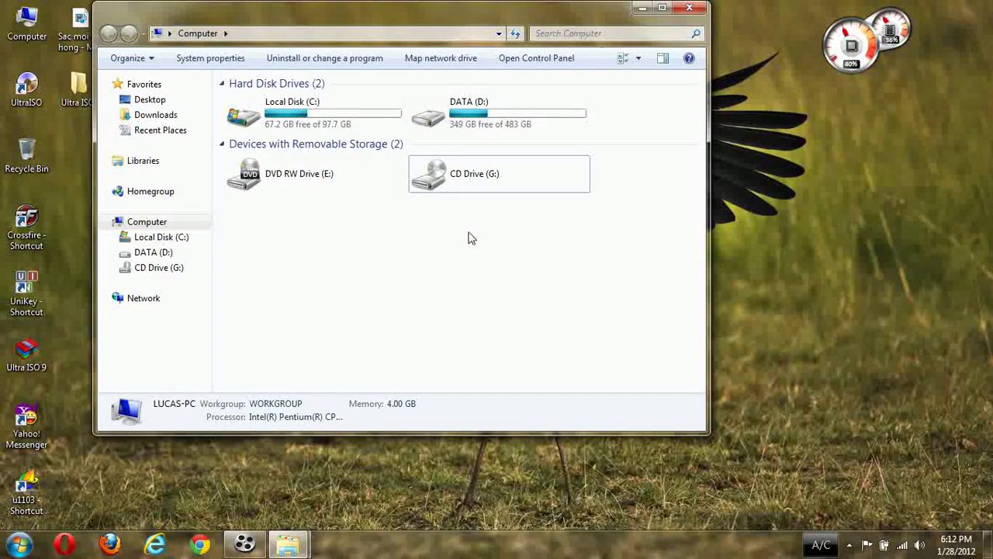
pyautogui.rightClick(458, 181)
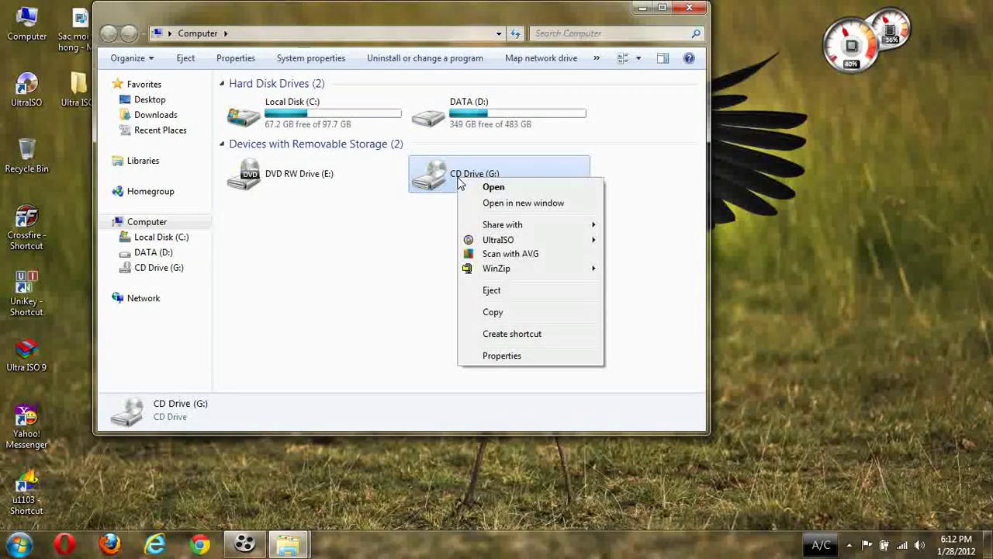
pyautogui.moveTo(512, 244)
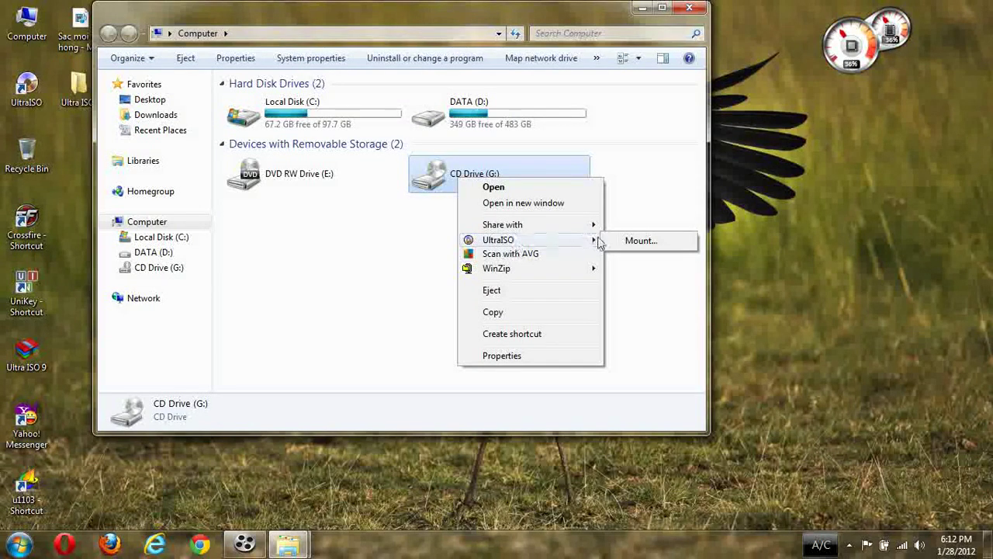
pyautogui.click(640, 242)
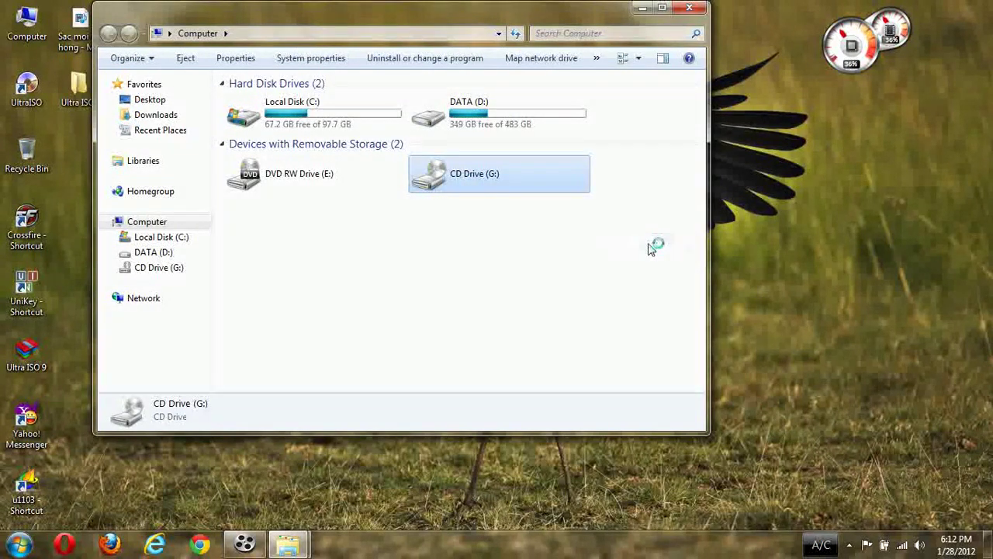
# - Mount the boot 9.0 image from the ISO folder on DATA (D:)
pyautogui.click(470, 142)
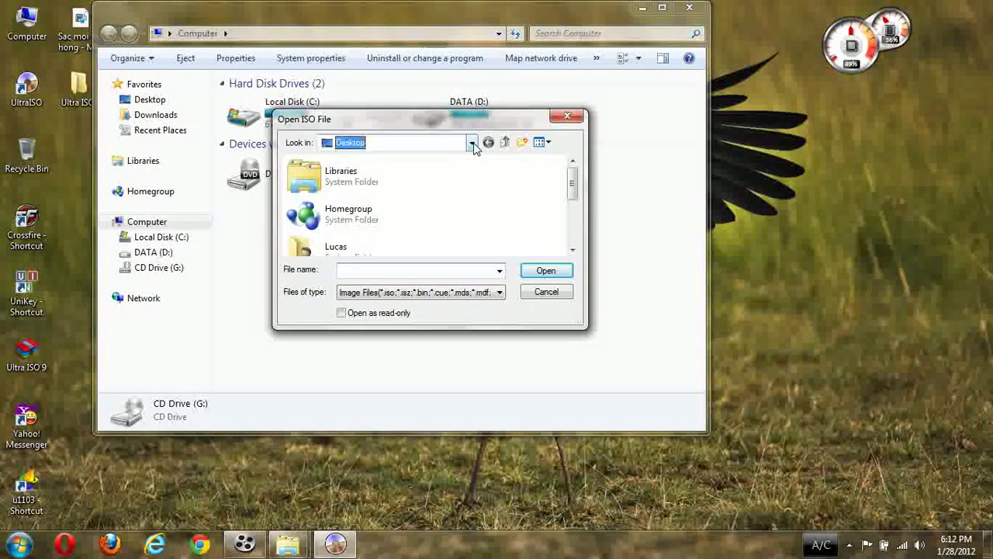
pyautogui.click(370, 251)
pyautogui.scroll(-5, 350, 221)
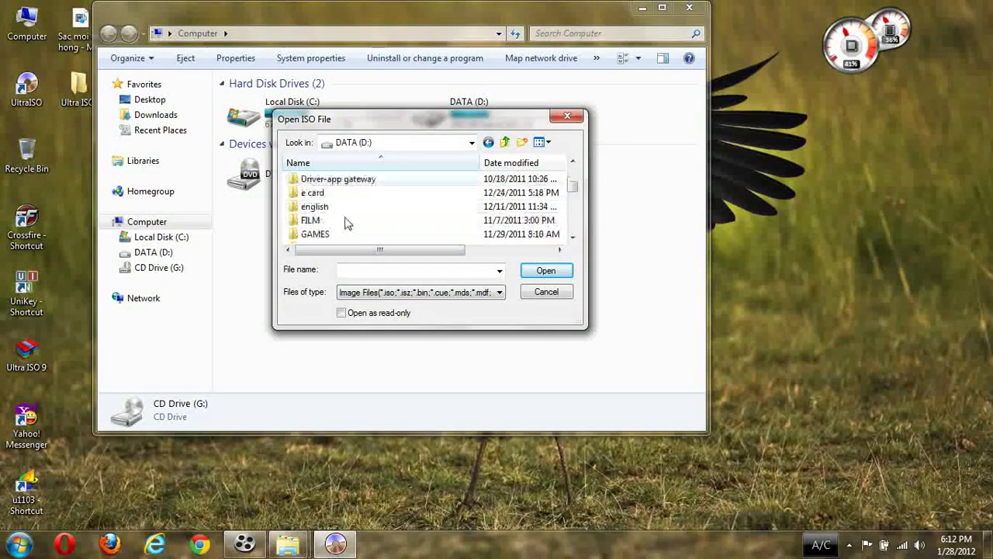
pyautogui.scroll(-1, 347, 222)
pyautogui.doubleClick(309, 193)
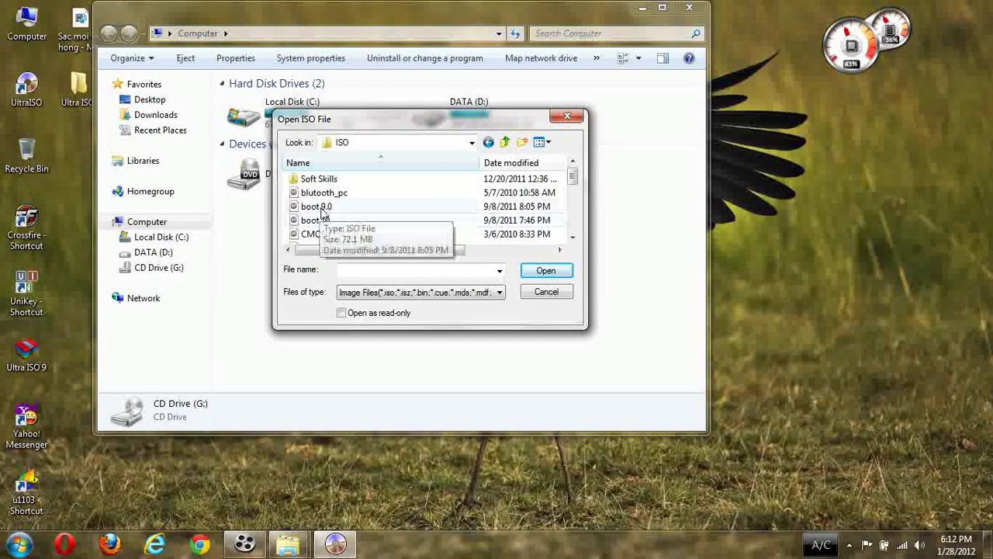
pyautogui.click(326, 206)
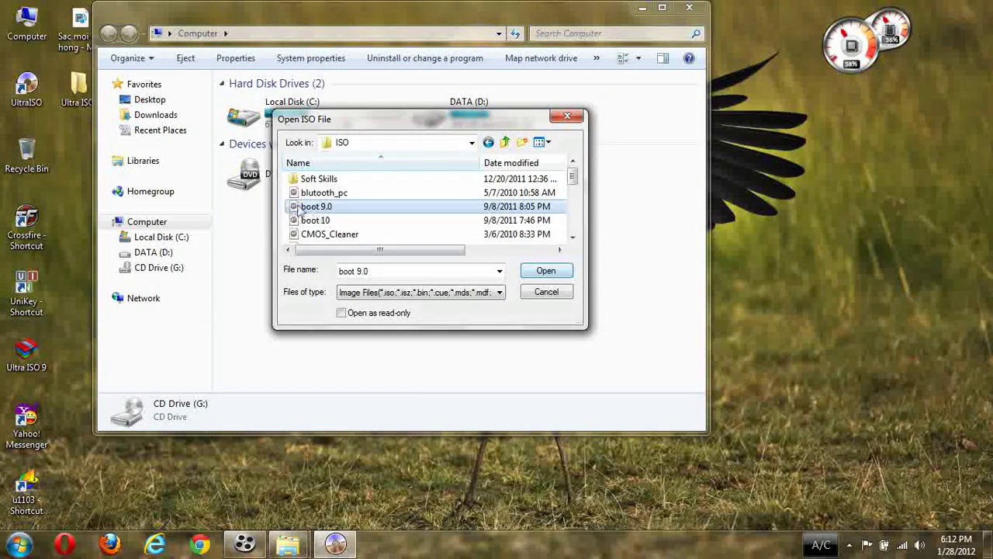
pyautogui.click(547, 271)
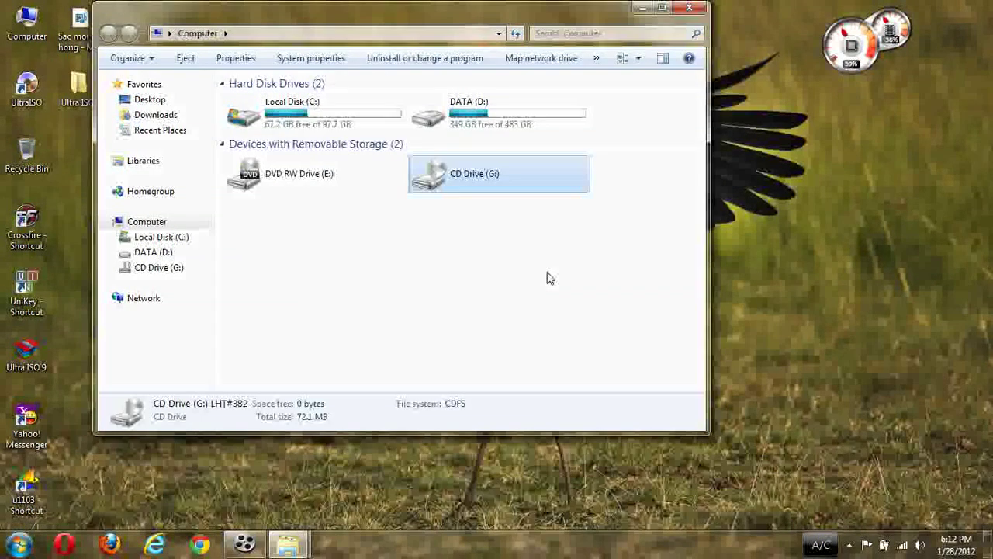
# - Open the virtual CD Drive (G:) and look through the files of the mounted image
pyautogui.doubleClick(493, 177)
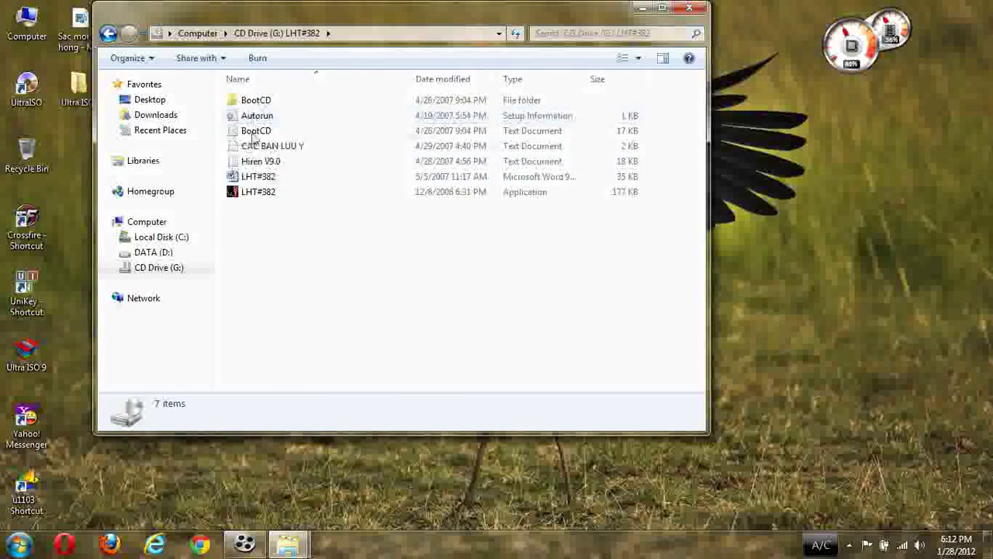
pyautogui.press('Down')
pyautogui.press('Down')
pyautogui.press('Down')
pyautogui.press('Down')
pyautogui.press('Down')
pyautogui.press('Down')
pyautogui.press('Down')
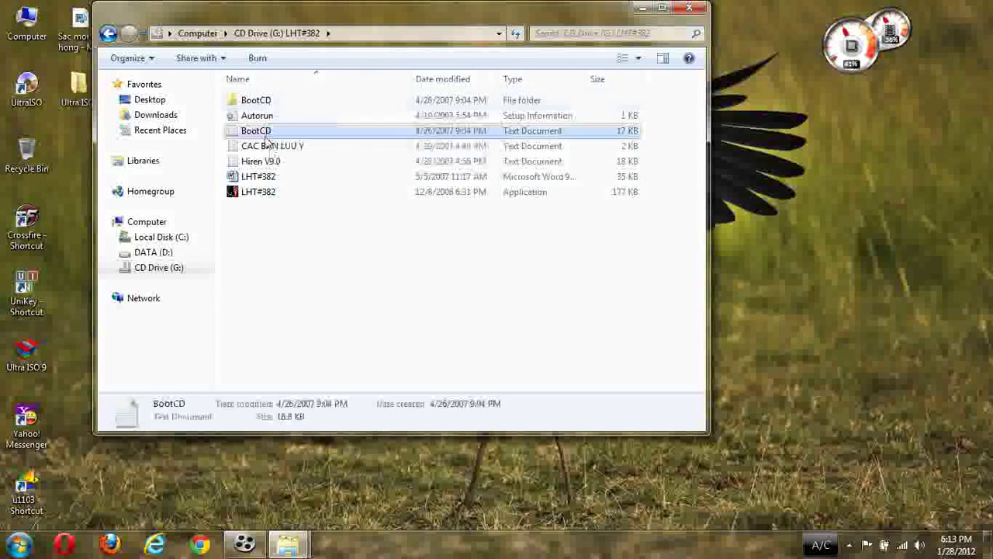
pyautogui.click(264, 101)
pyautogui.press('Down')
pyautogui.press('Down')
pyautogui.press('Down')
pyautogui.press('Down')
pyautogui.press('Down')
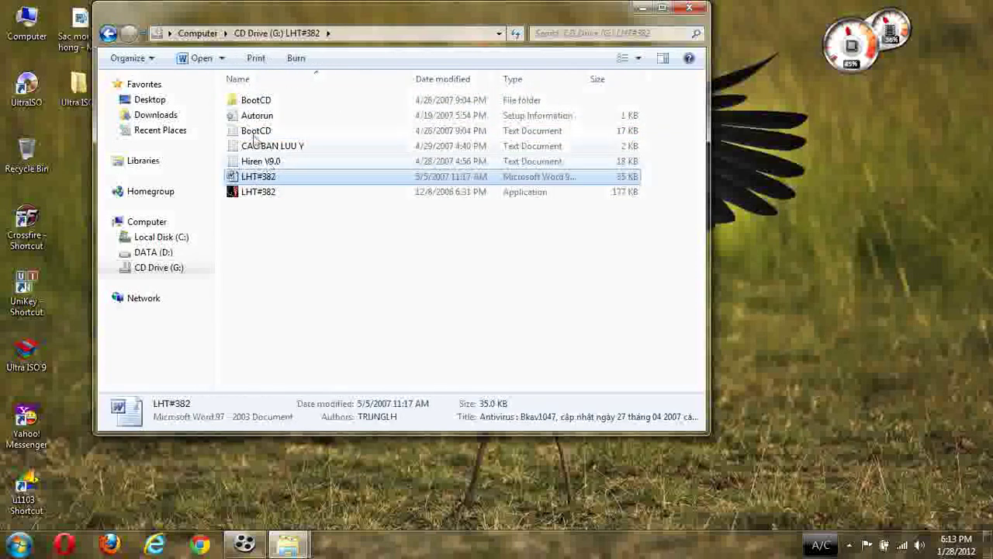
# - Return to the drive list in Computer and eject the mounted image from CD Drive (G:)
pyautogui.click(107, 32)
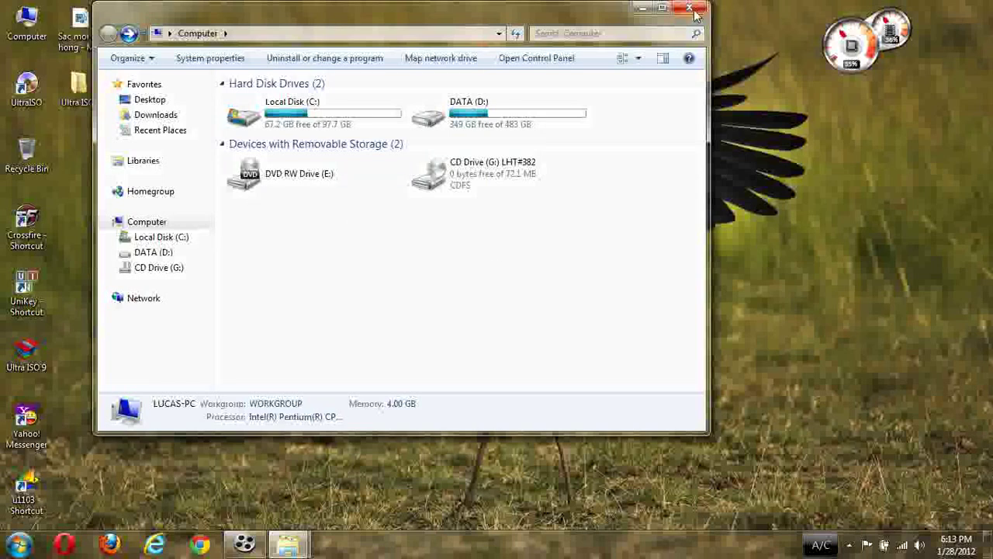
pyautogui.rightClick(496, 167)
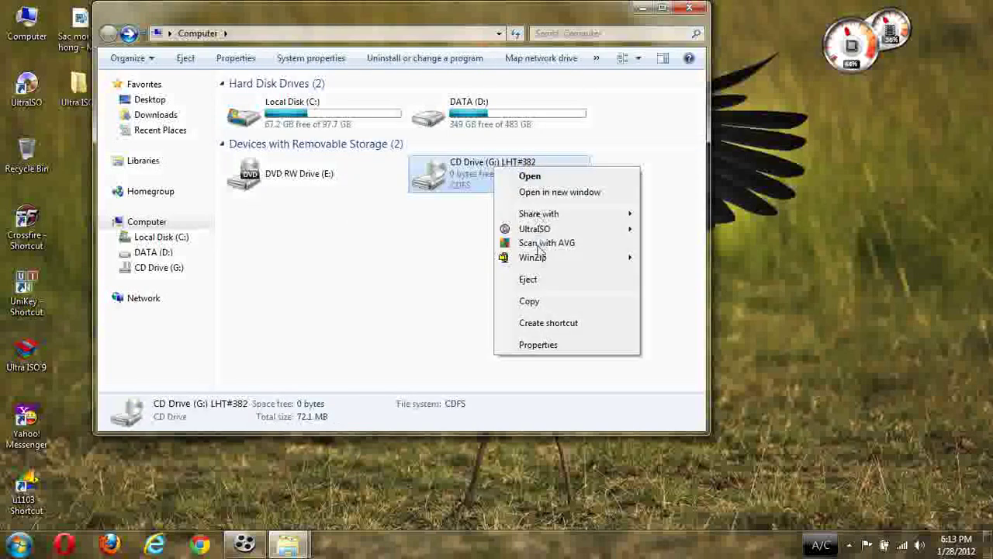
pyautogui.click(531, 281)
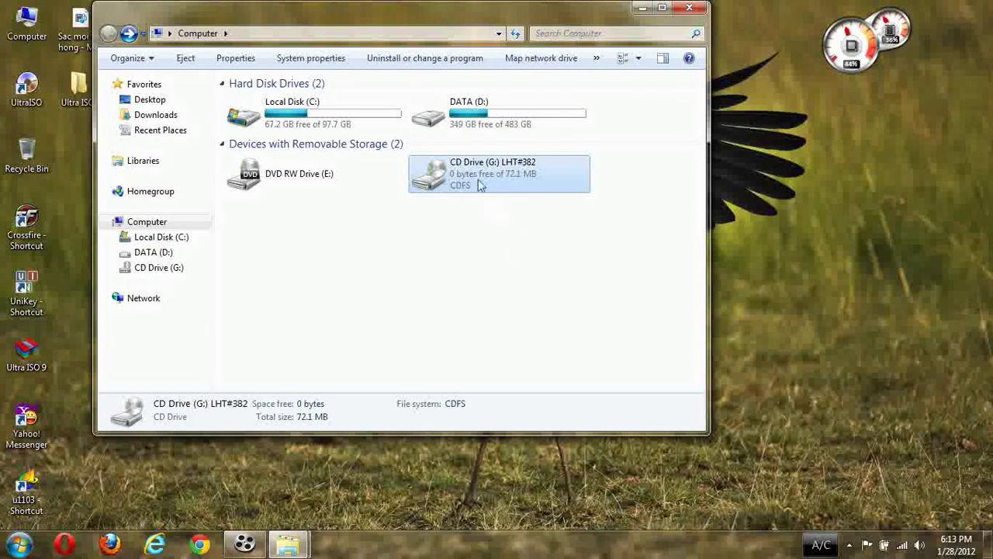
pyautogui.click(608, 221)
# - Close the Computer window and the Ultra ISO 9 folder window
pyautogui.click(643, 8)
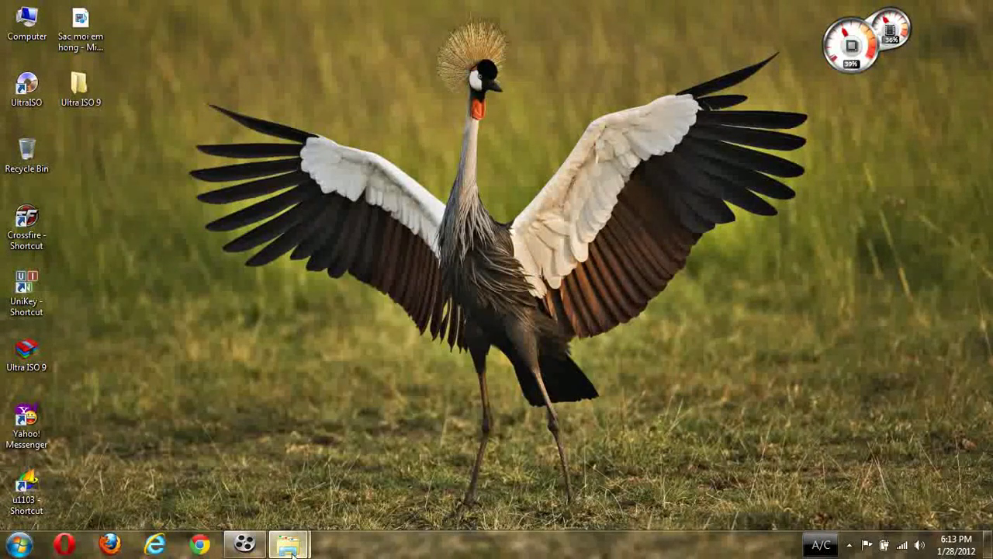
pyautogui.moveTo(288, 543)
pyautogui.moveTo(349, 452)
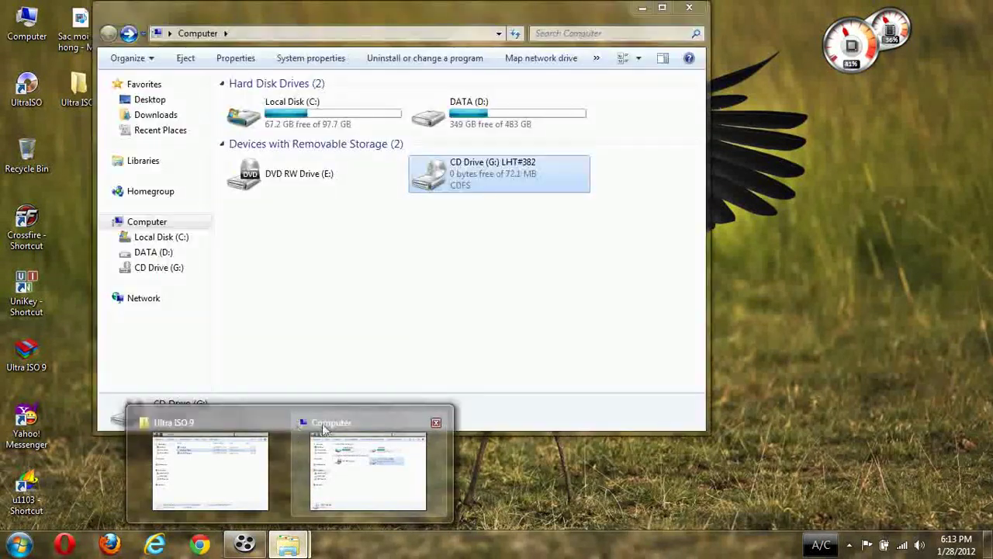
pyautogui.click(435, 422)
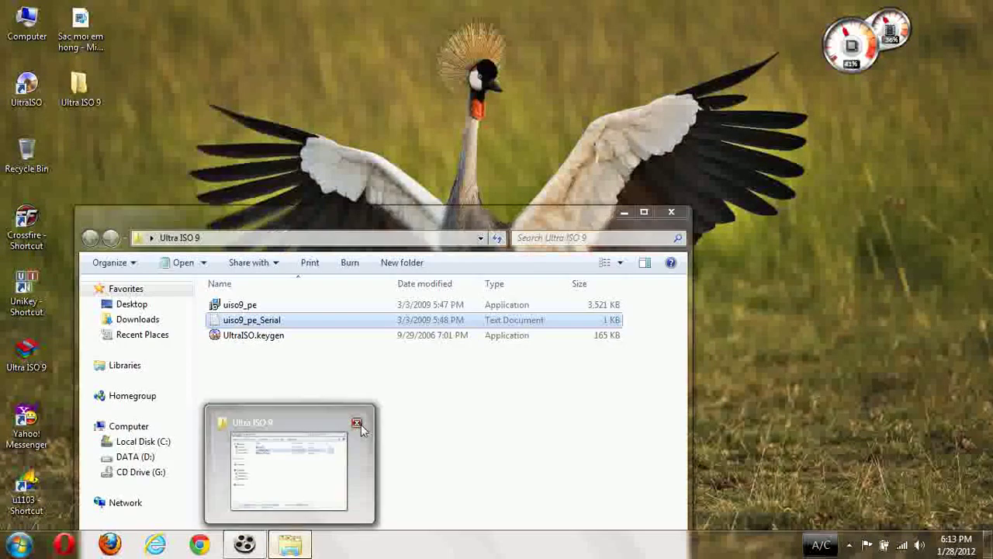
pyautogui.click(356, 423)
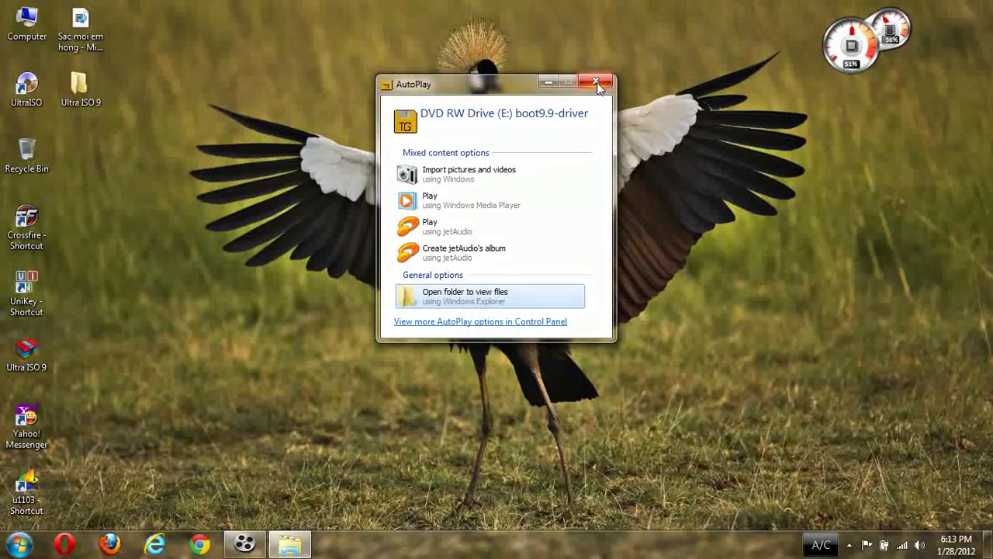
# - Open the boot9.9-driver disc in DVD RW Drive (E:) to examine its files, and close its folder window
pyautogui.click(482, 295)
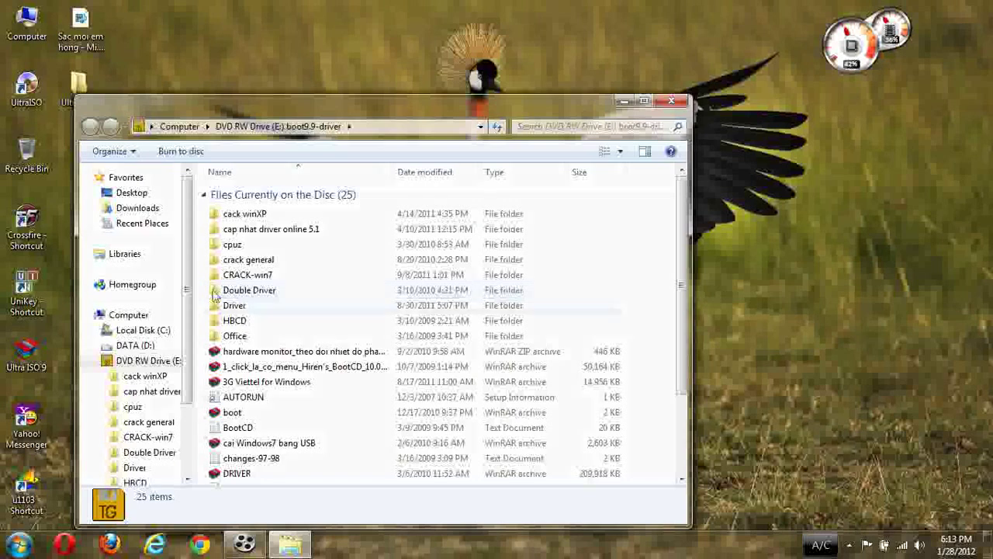
pyautogui.scroll(-2, 237, 342)
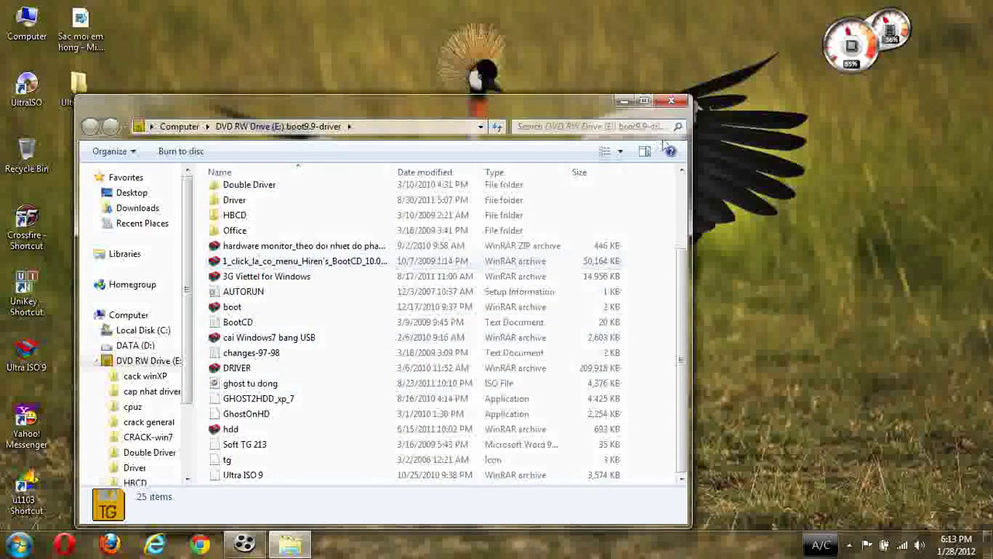
pyautogui.click(671, 101)
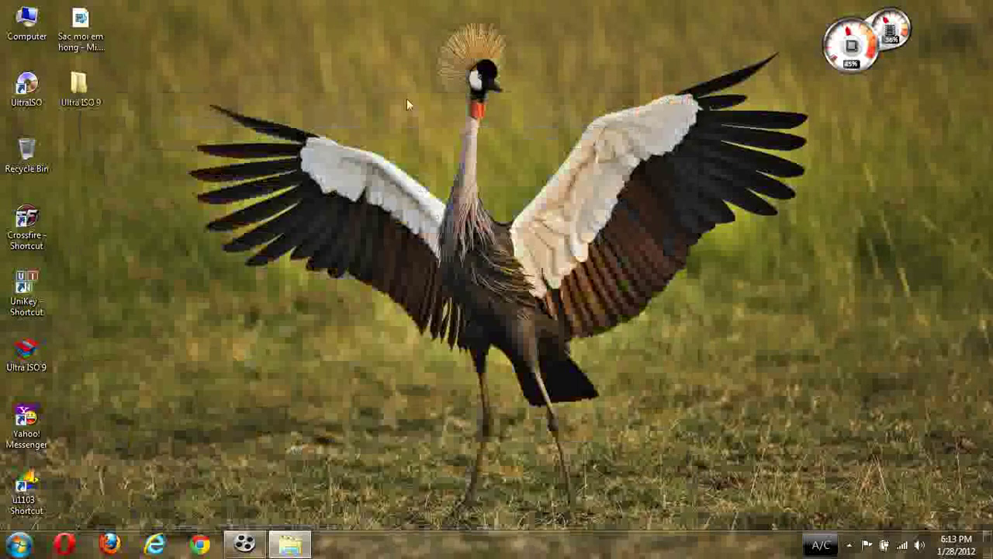
# - Launch UltraISO from the desktop and open the Make CD/DVD Image dialog
pyautogui.doubleClick(29, 88)
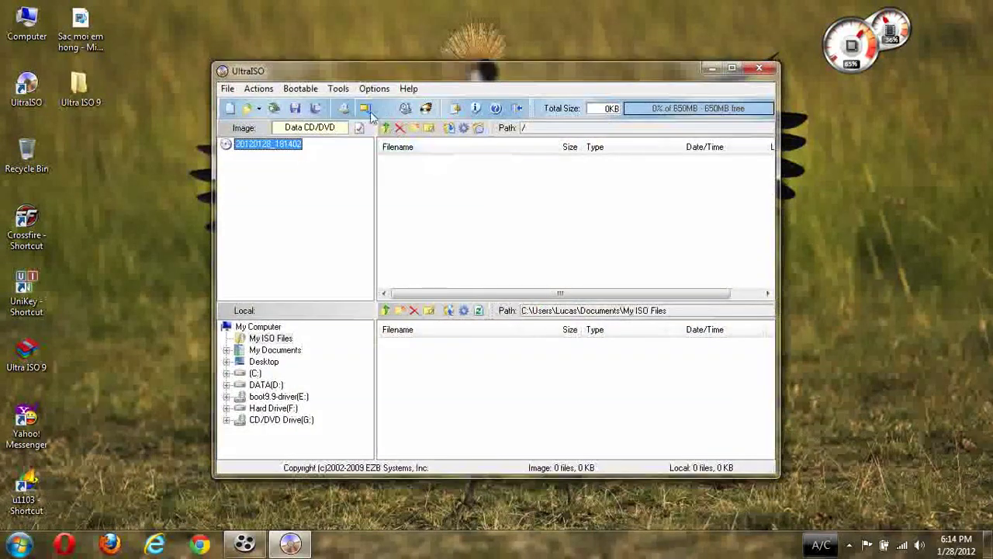
pyautogui.click(339, 89)
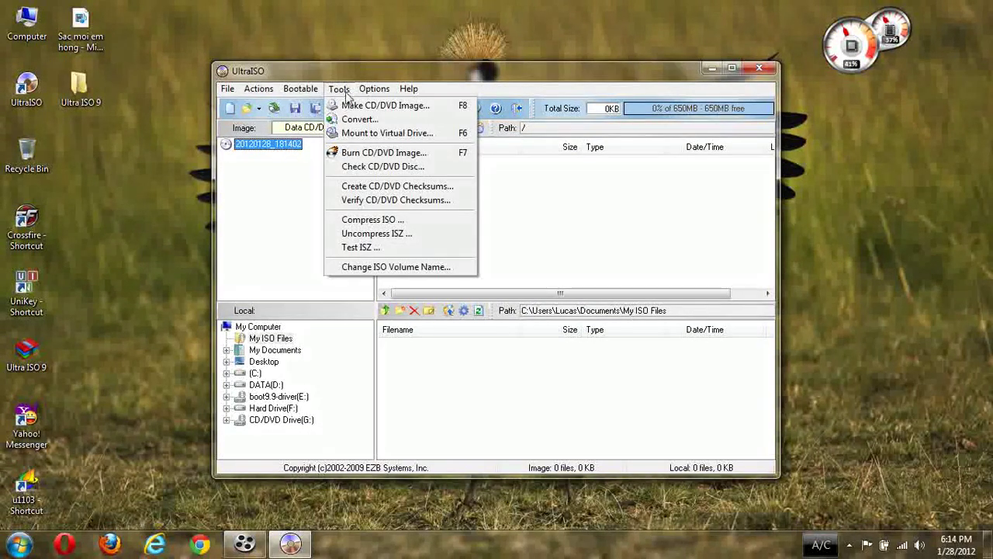
pyautogui.click(407, 111)
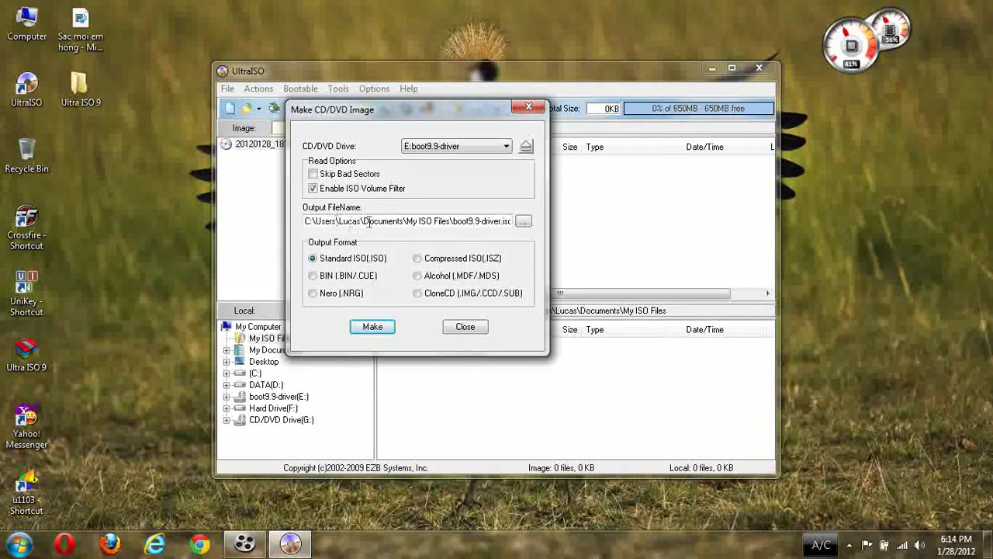
# - Set the output file of the disc image to boot9.9 on the Desktop, saved as a standard ISO file
pyautogui.click(524, 221)
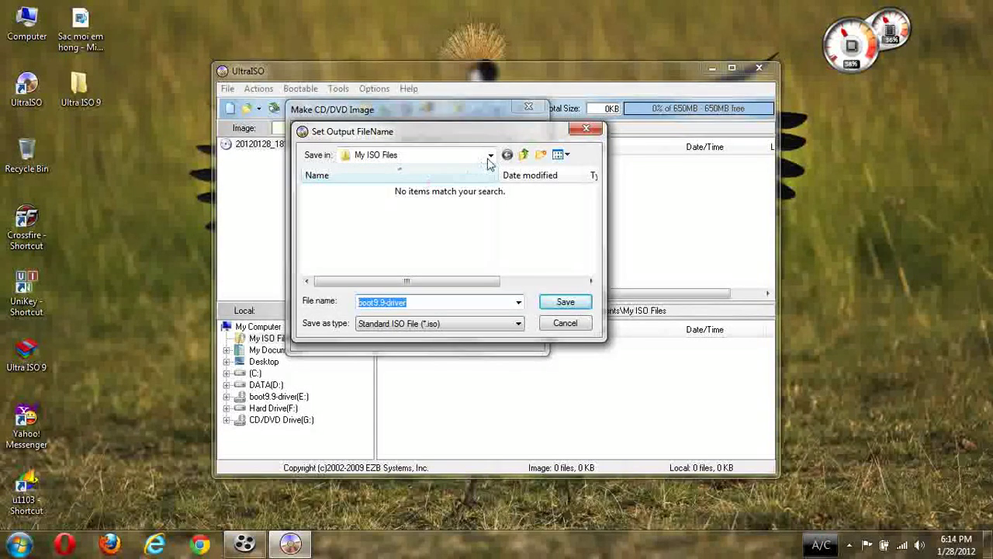
pyautogui.click(490, 154)
pyautogui.click(367, 182)
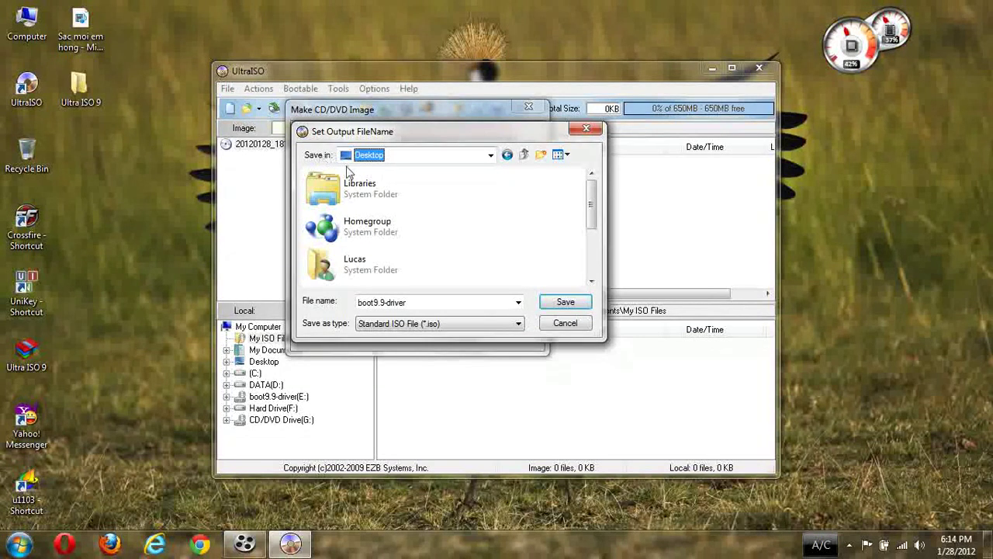
pyautogui.click(422, 301)
pyautogui.click(422, 301)
pyautogui.press('BackSpace')
pyautogui.press('BackSpace')
pyautogui.press('BackSpace')
pyautogui.press('BackSpace')
pyautogui.press('BackSpace')
pyautogui.press('BackSpace')
pyautogui.press('BackSpace')
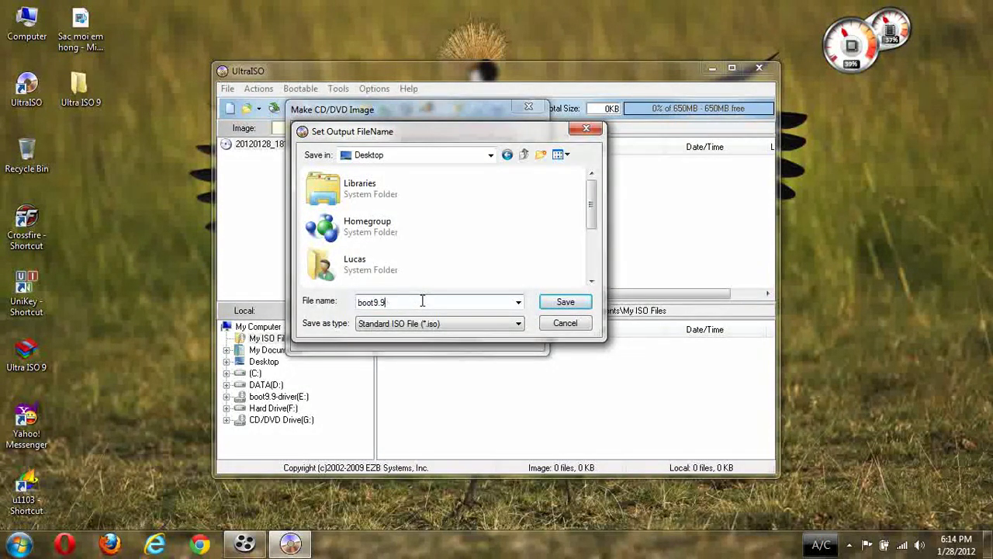
pyautogui.click(565, 302)
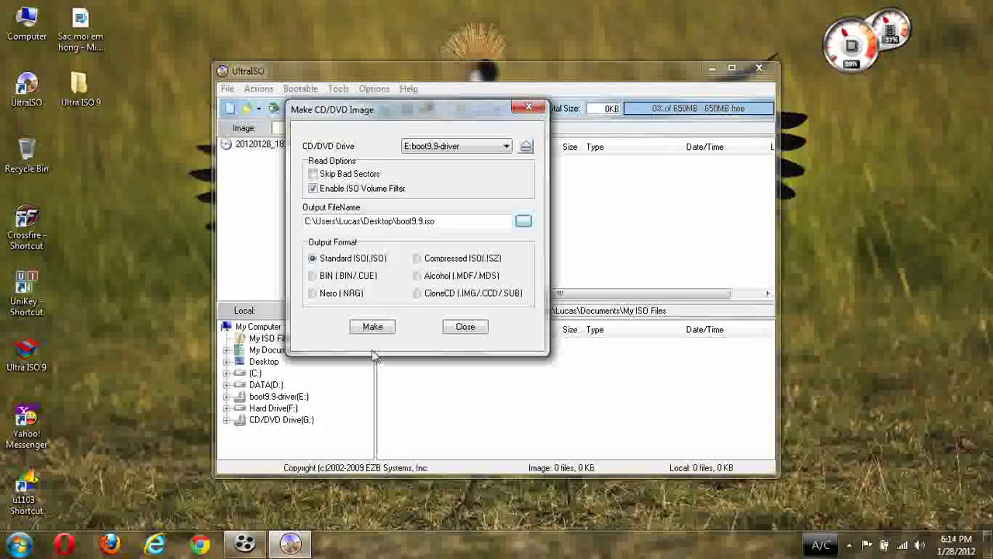
# - Make the ISO image of the disc in drive E: and open the finished image in UltraISO
pyautogui.click(374, 328)
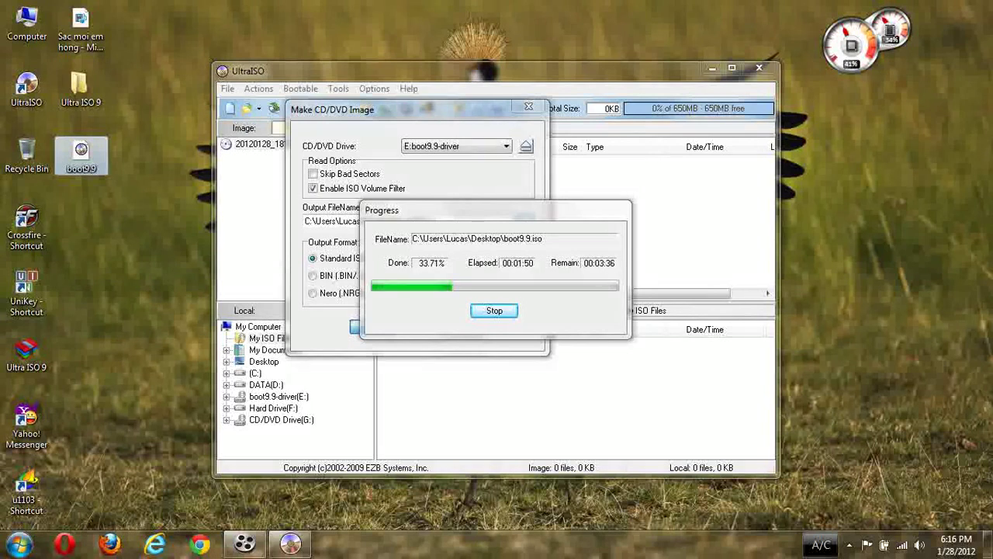
pyautogui.press('F2')
pyautogui.press('Return')
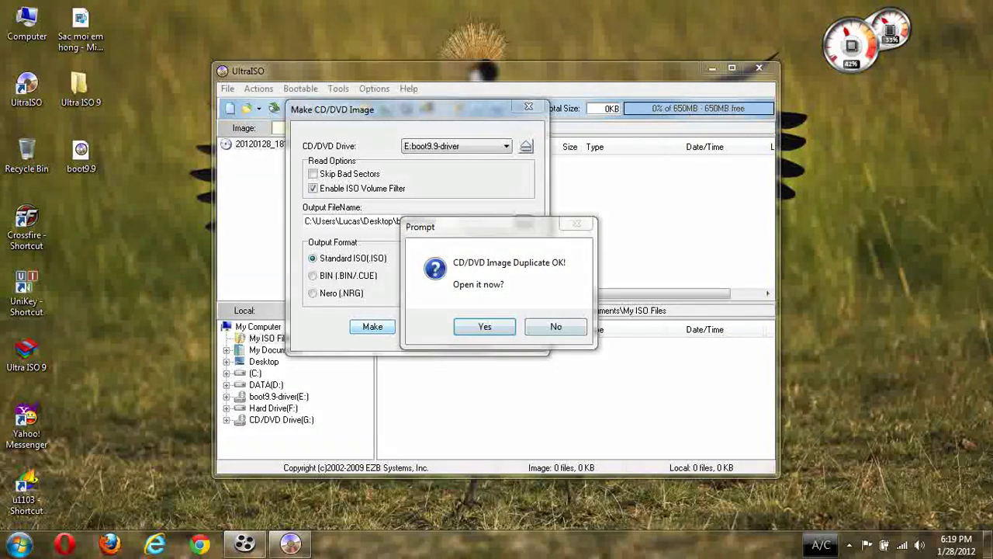
pyautogui.press('Return')
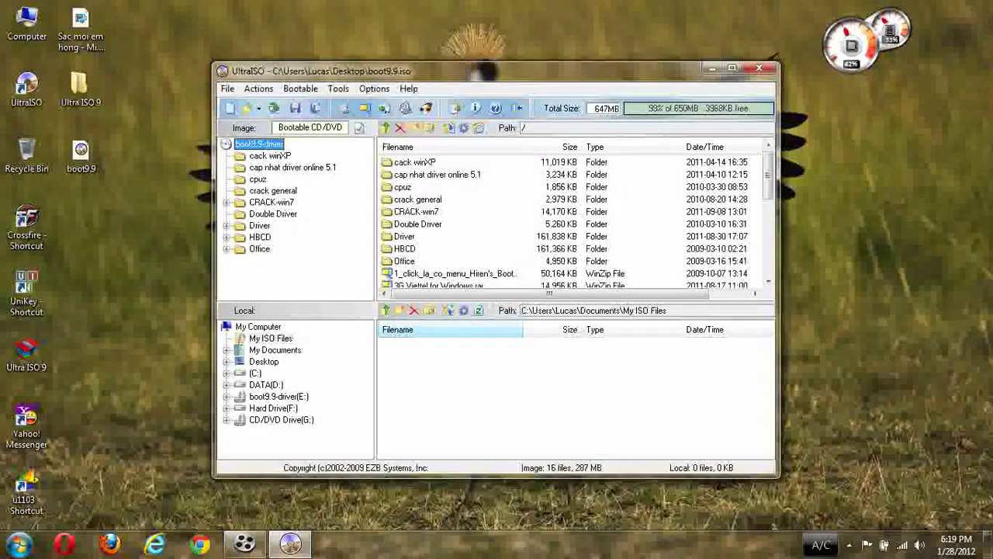
# - Look over the folders inside the opened boot9.9 image, including CRACK-win7 and HBCD
pyautogui.press('Return')
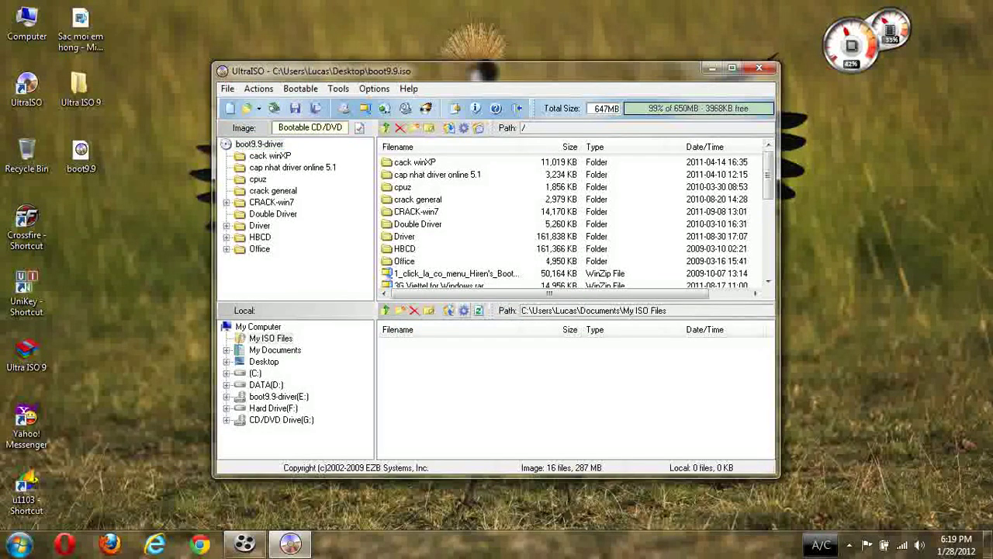
pyautogui.click(416, 211)
pyautogui.click(404, 248)
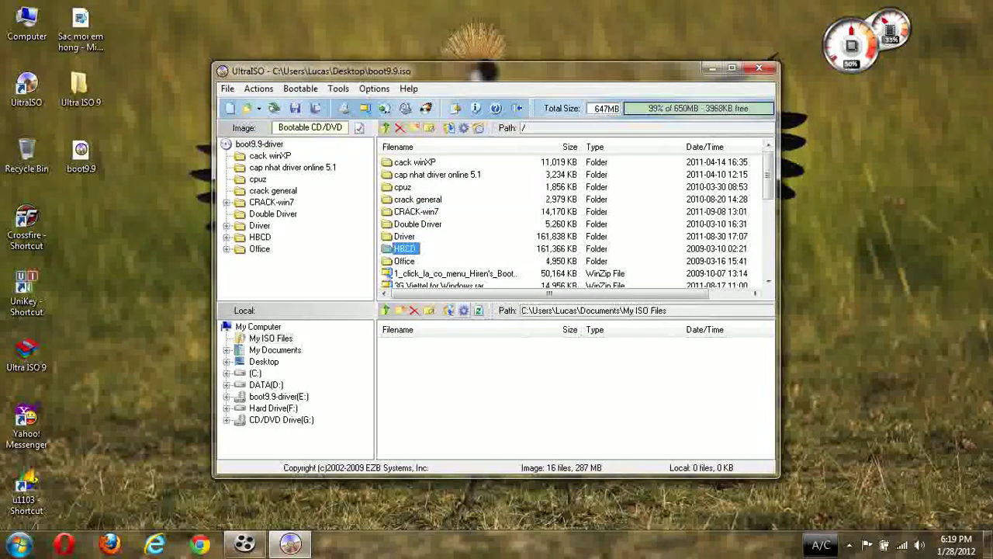
# - Close UltraISO, reopen the boot9.9 image from the Desktop and maximize its window
pyautogui.click(759, 68)
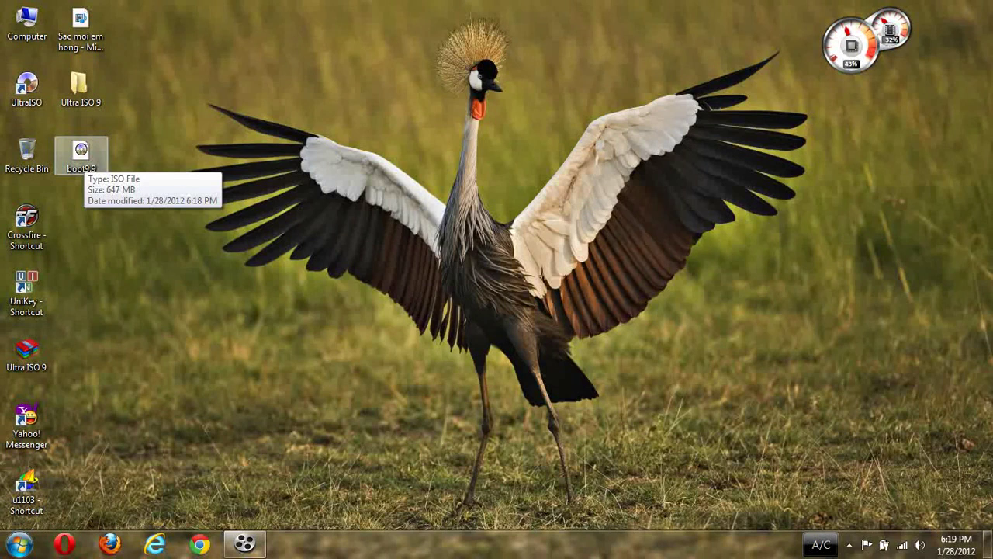
pyautogui.doubleClick(81, 153)
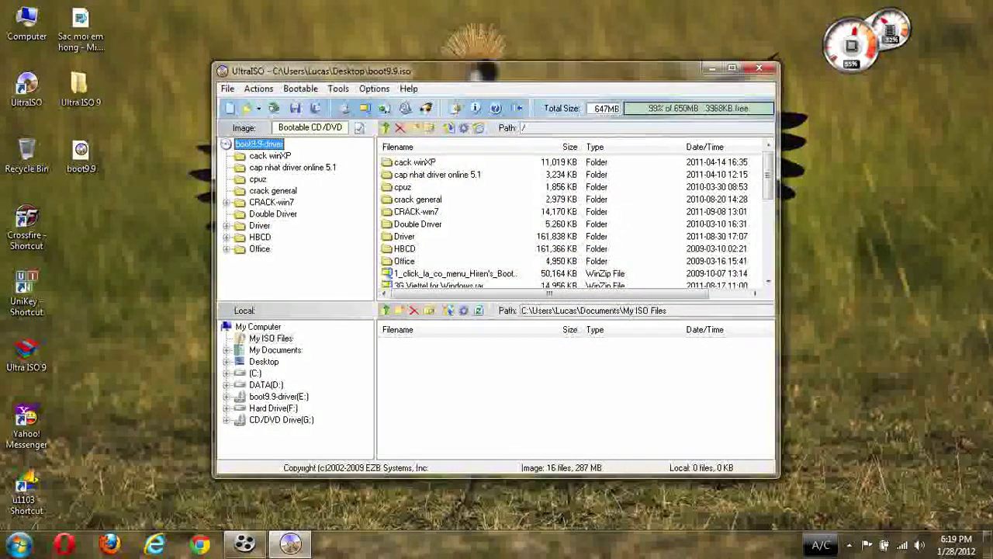
pyautogui.press('super+Up')
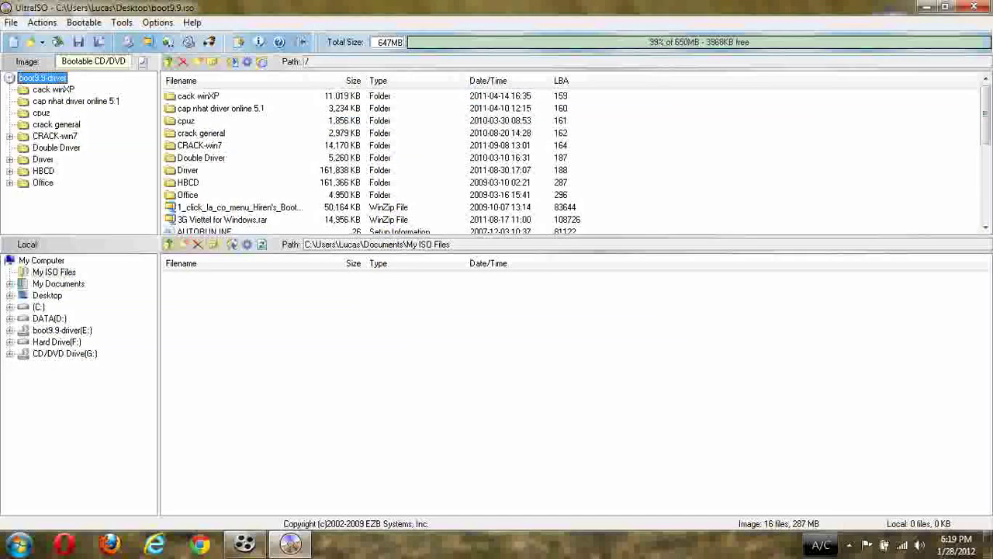
# - Look through the folders in the root of the boot9.9 image, from cack winXP down to Office
pyautogui.press('Tab')
pyautogui.press('Down')
pyautogui.press('Down')
pyautogui.press('Down')
pyautogui.press('Down')
pyautogui.press('Down')
pyautogui.press('Down')
pyautogui.press('Down')
pyautogui.press('Down')
pyautogui.press('Home')
pyautogui.press('Down')
pyautogui.press('Down')
pyautogui.press('Down')
pyautogui.press('Down')
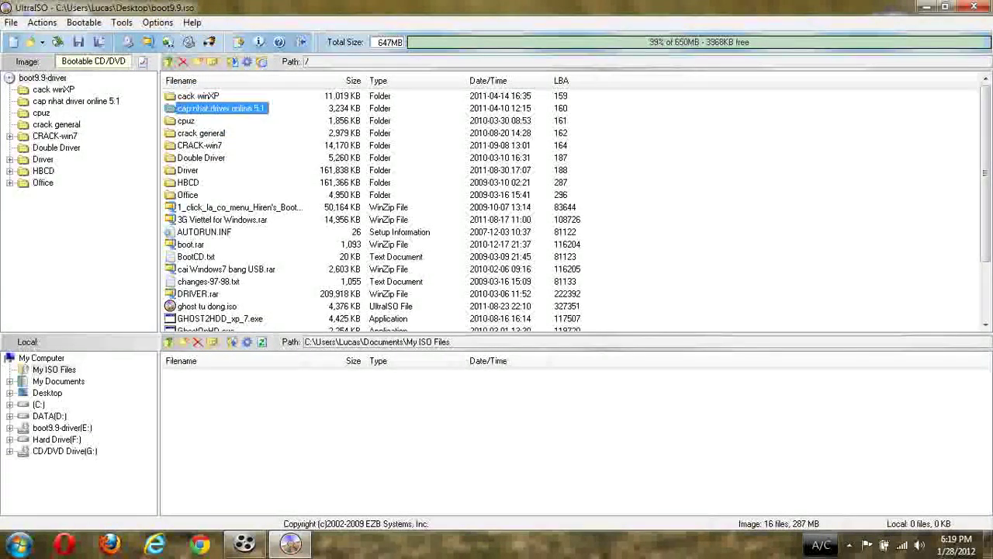
pyautogui.press('Down')
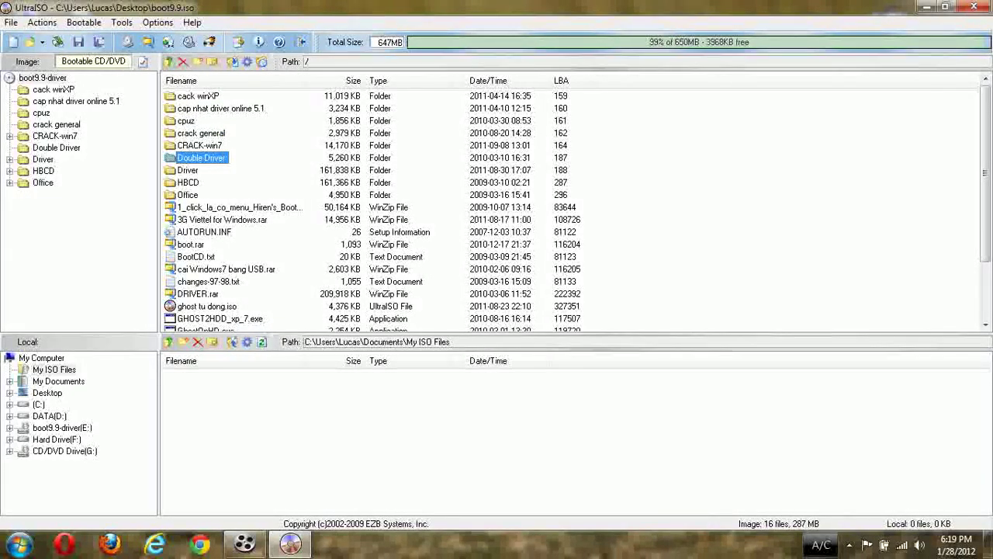
pyautogui.press('Down')
pyautogui.press('Down')
pyautogui.press('Down')
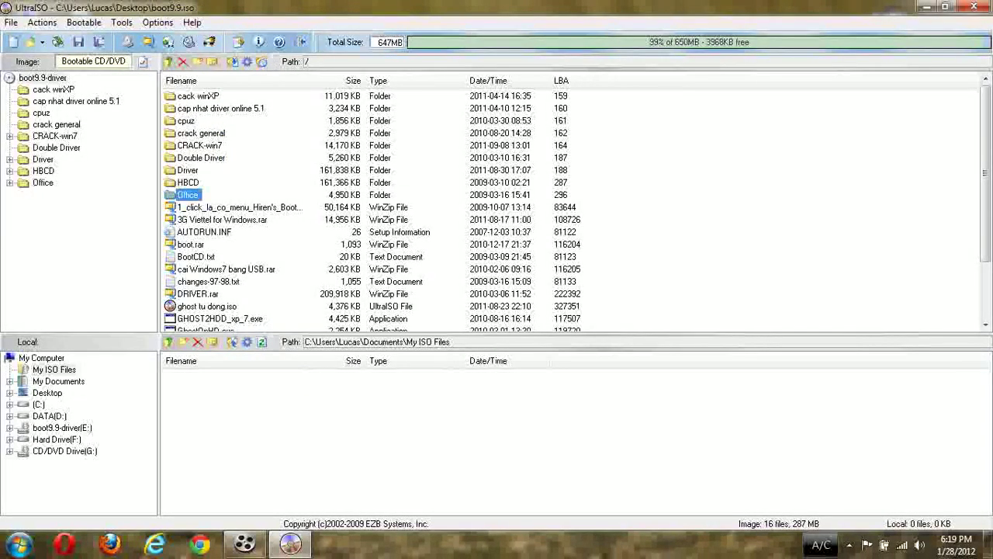
# - Delete the cack winXP, cap nhat driver online 5.1 and cpuz folders from the image
pyautogui.click(198, 96)
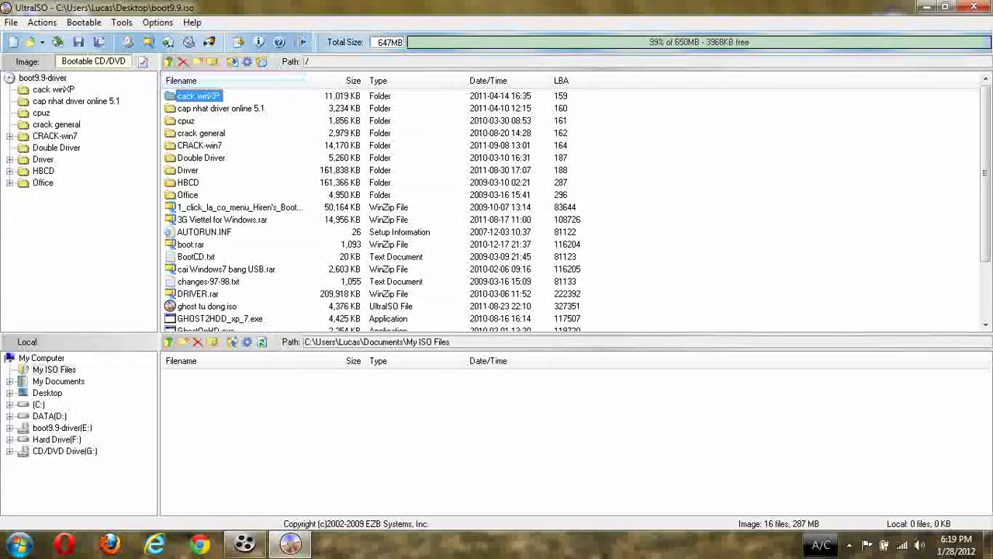
pyautogui.press('Delete')
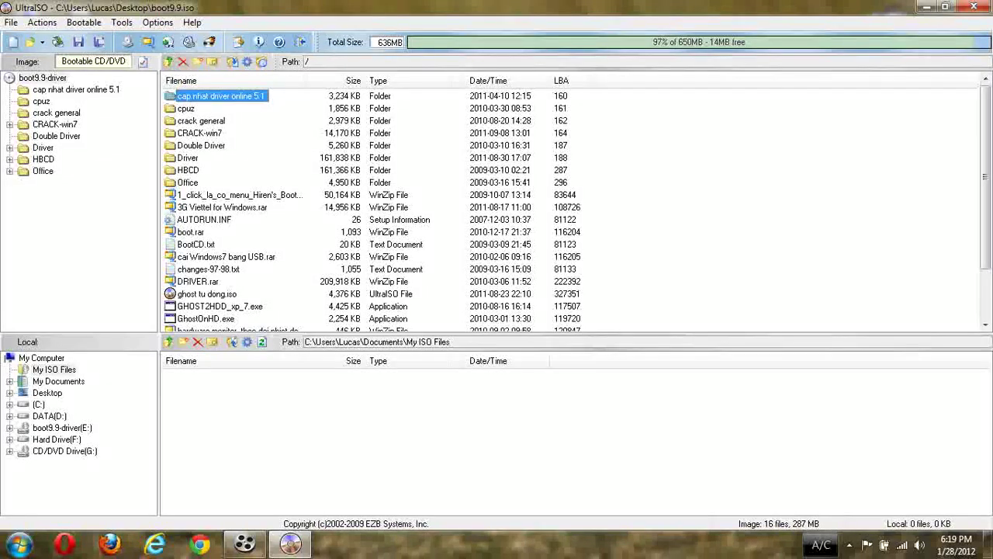
pyautogui.click(186, 108)
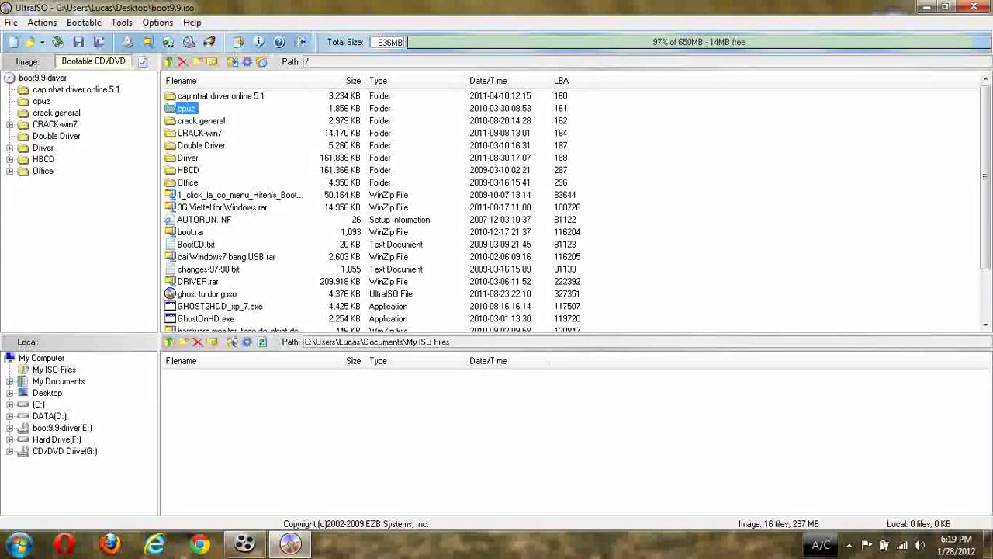
pyautogui.click(220, 95)
pyautogui.press('Delete')
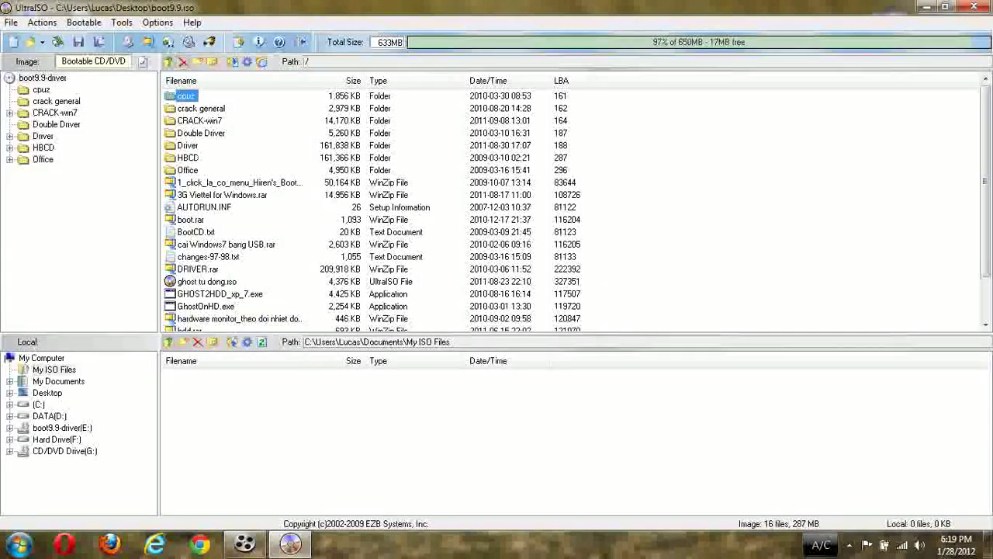
pyautogui.press('Delete')
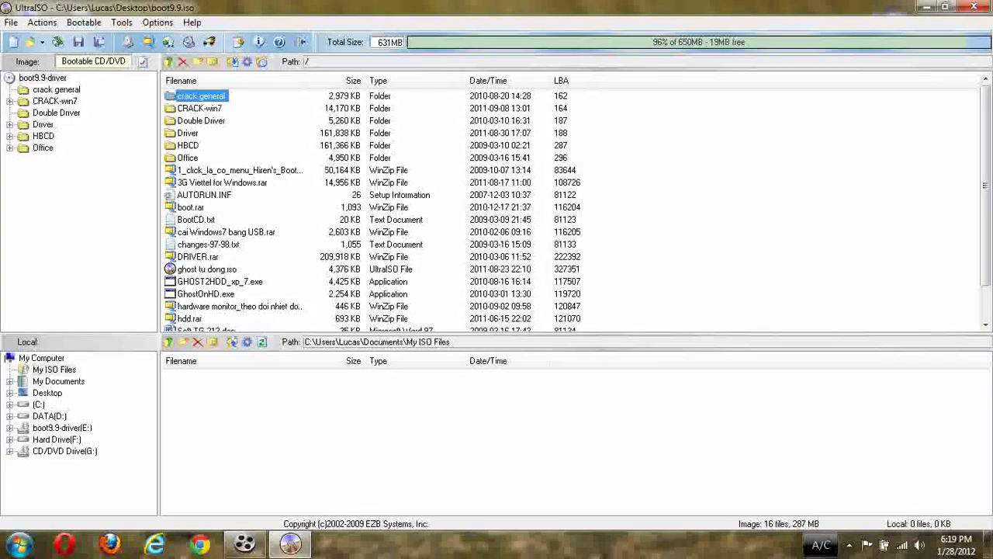
# - Delete the crack general, CRACK-win7, Double Driver, Driver and Office folders from the image, leaving HBCD out of the selection
pyautogui.hotkey('shift', 'Down')
pyautogui.hotkey('shift', 'Down')
pyautogui.hotkey('shift', 'Down')
pyautogui.hotkey('shift', 'Down')
pyautogui.hotkey('shift', 'Down')
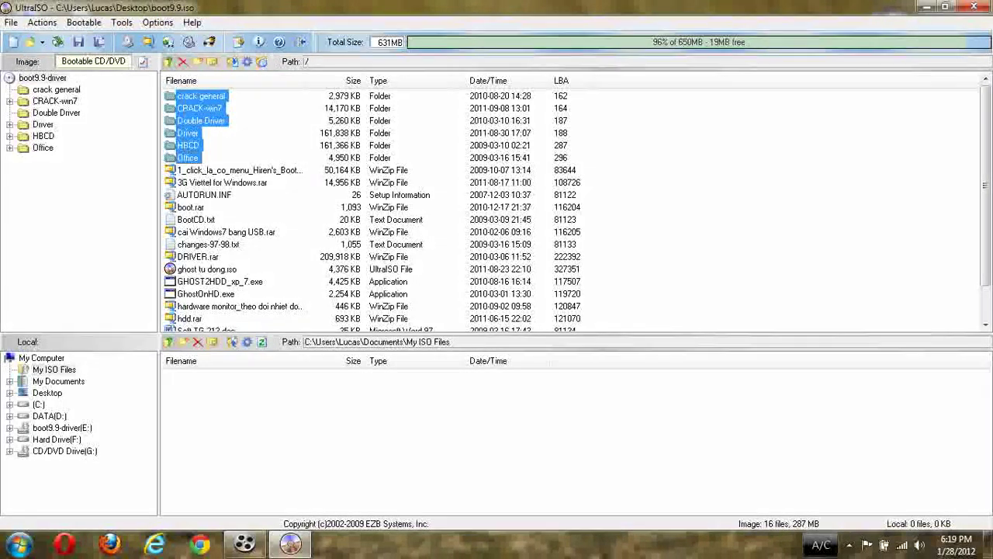
pyautogui.keyDown('ctrl'); pyautogui.click(188, 145); pyautogui.keyUp('ctrl')
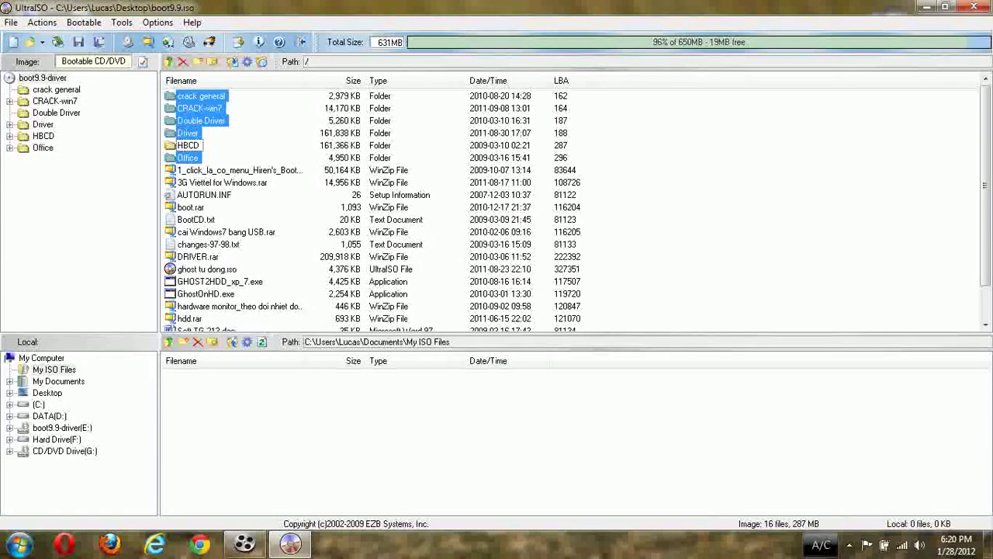
pyautogui.press('Delete')
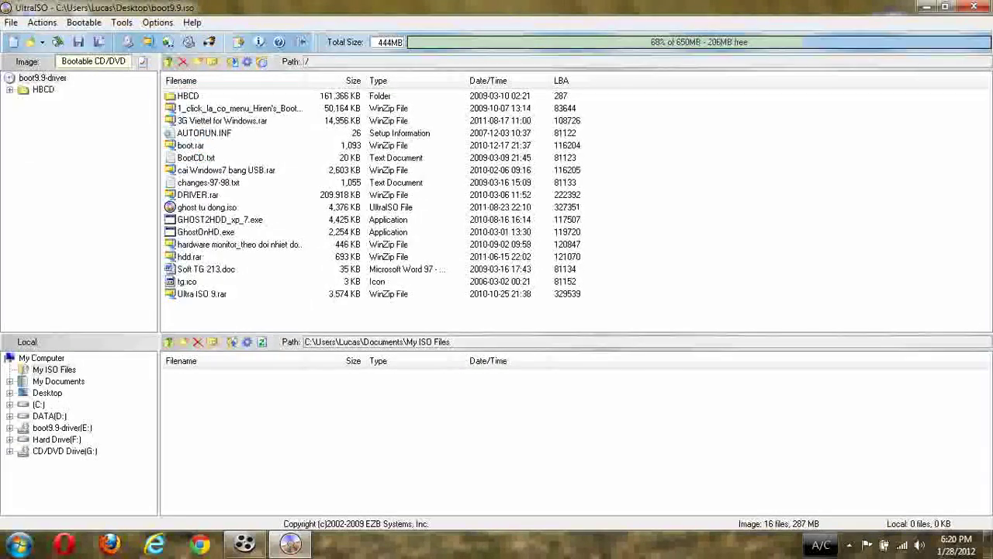
# - Delete the 1_click_la_co_menu_Hiren's_Boot archive and 3G Viettel for Windows.rar from the image
pyautogui.click(233, 108)
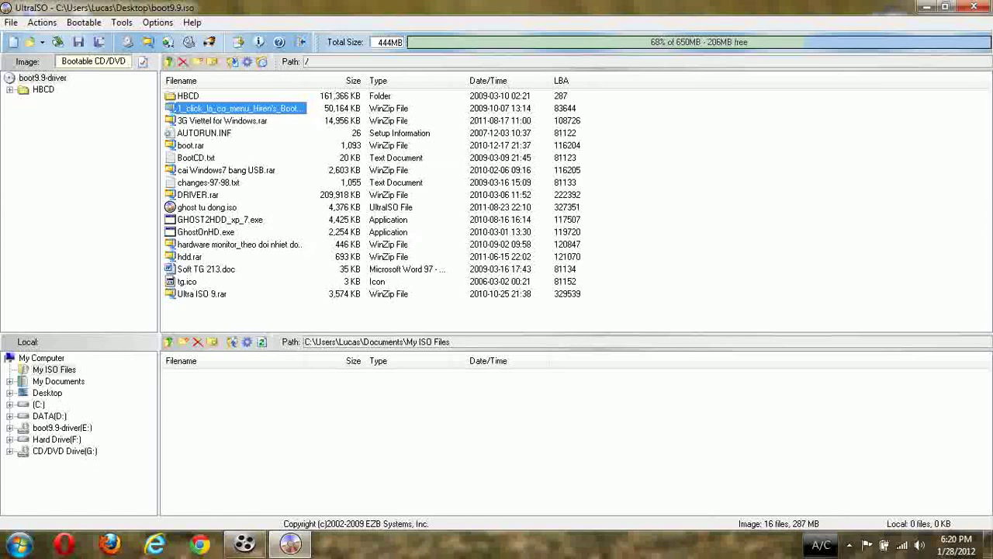
pyautogui.press('Delete')
pyautogui.click(225, 108)
pyautogui.press('Delete')
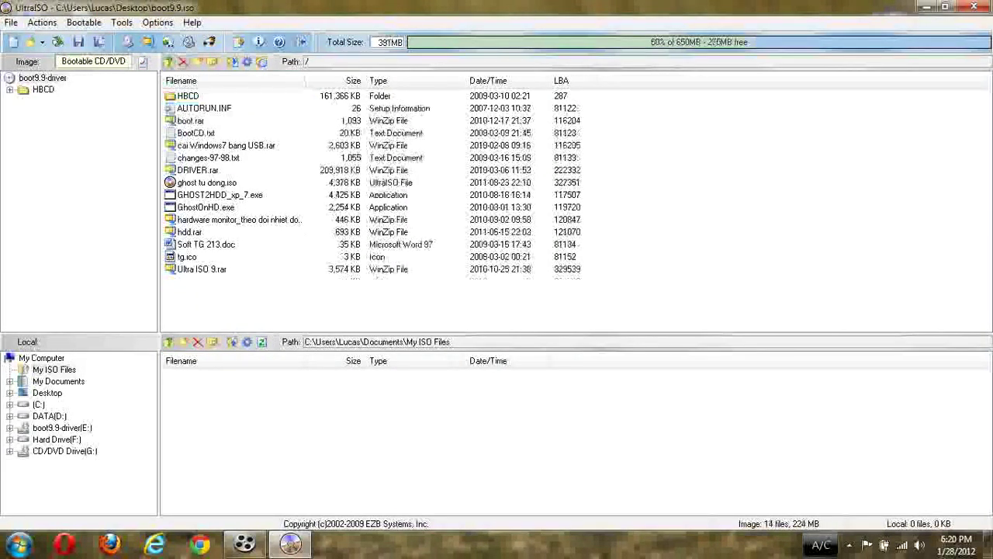
# - Delete ghost tu dong.iso, Ultra ISO 9.rar and DRIVER.rar from the image
pyautogui.click(206, 182)
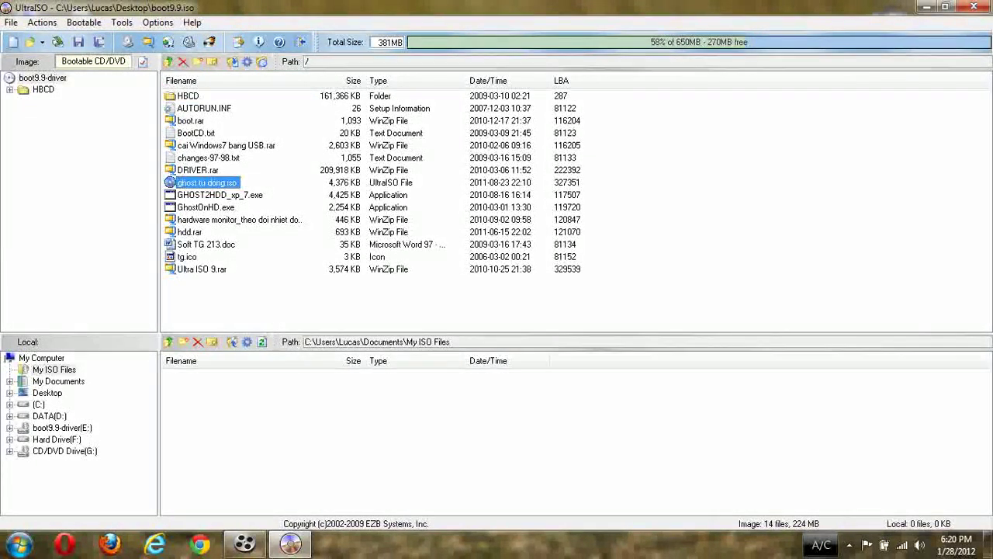
pyautogui.press('Delete')
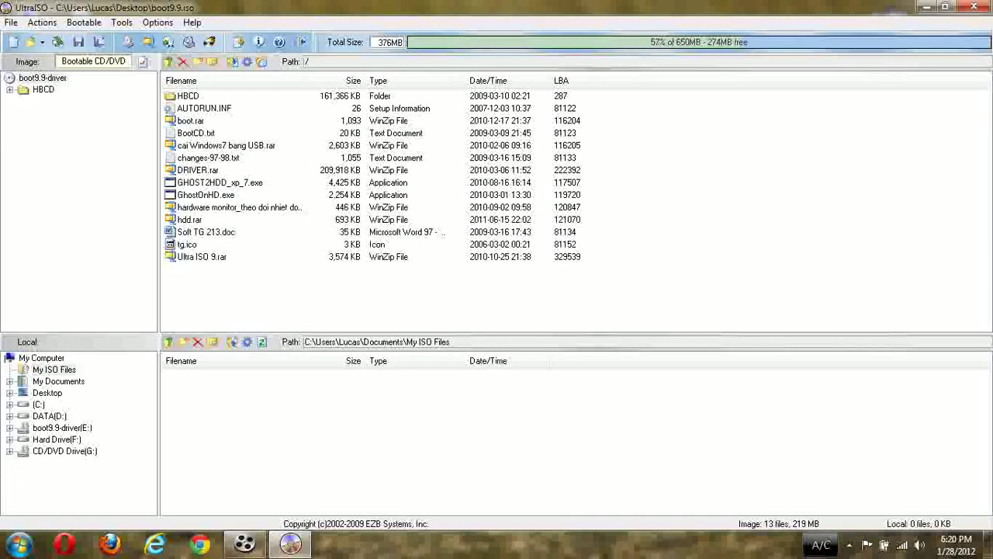
pyautogui.click(200, 256)
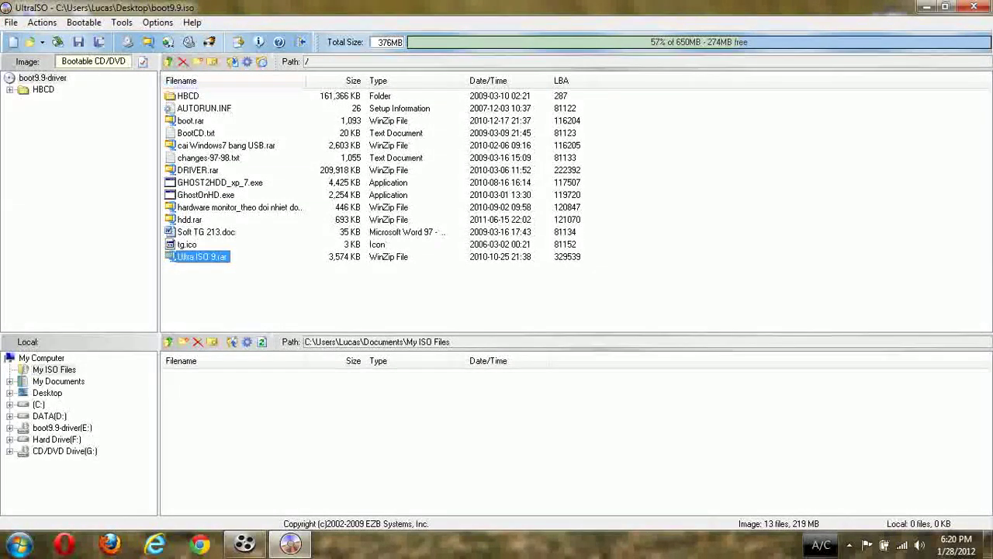
pyautogui.press('Delete')
pyautogui.click(197, 170)
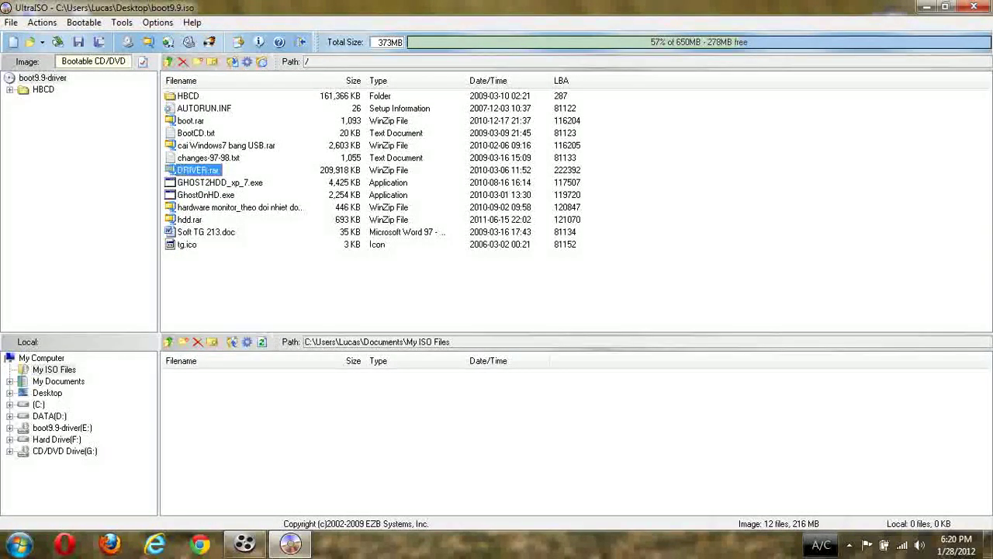
pyautogui.press('Delete')
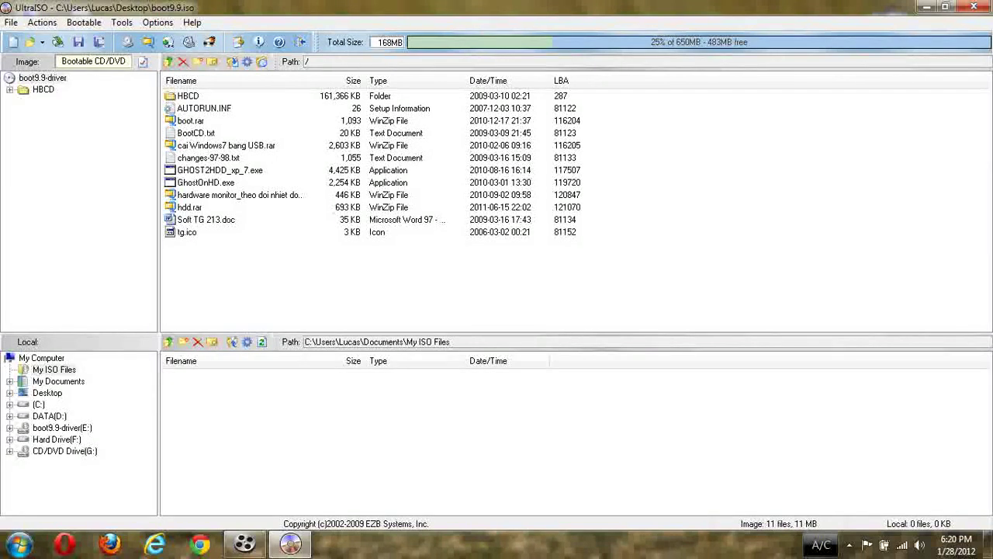
# - Add the local folder ky thuat from D:\book to the root of the image
pyautogui.click(9, 416)
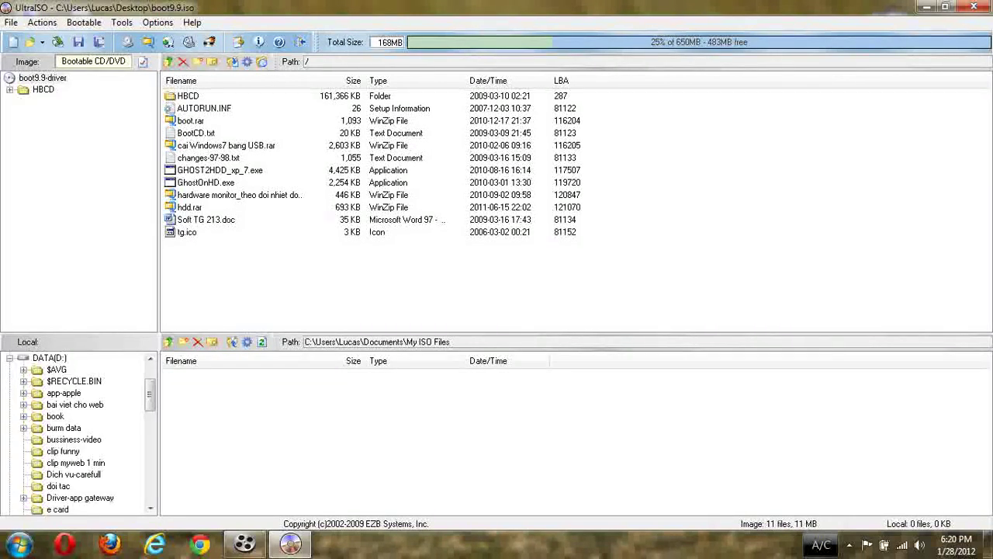
pyautogui.click(55, 416)
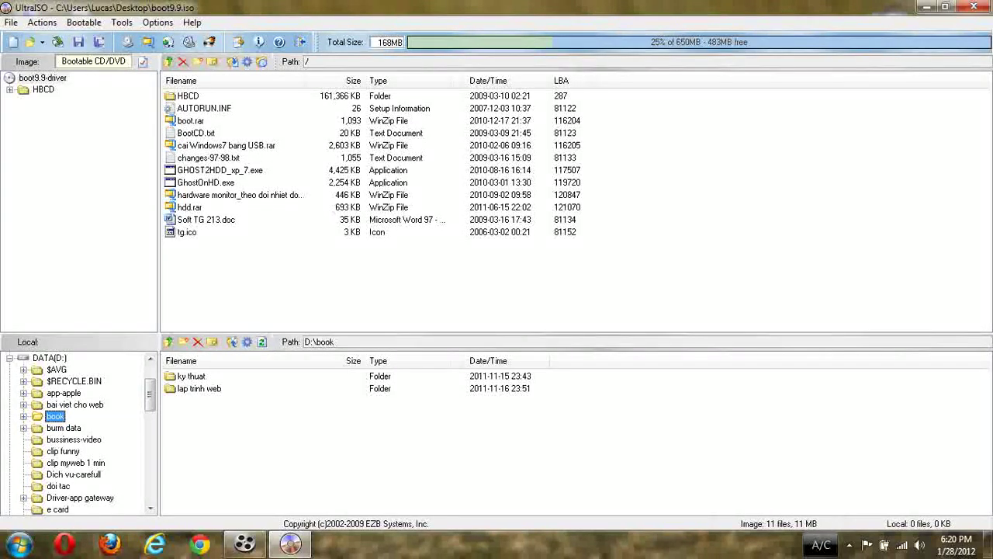
pyautogui.click(190, 377)
pyautogui.rightClick(188, 379)
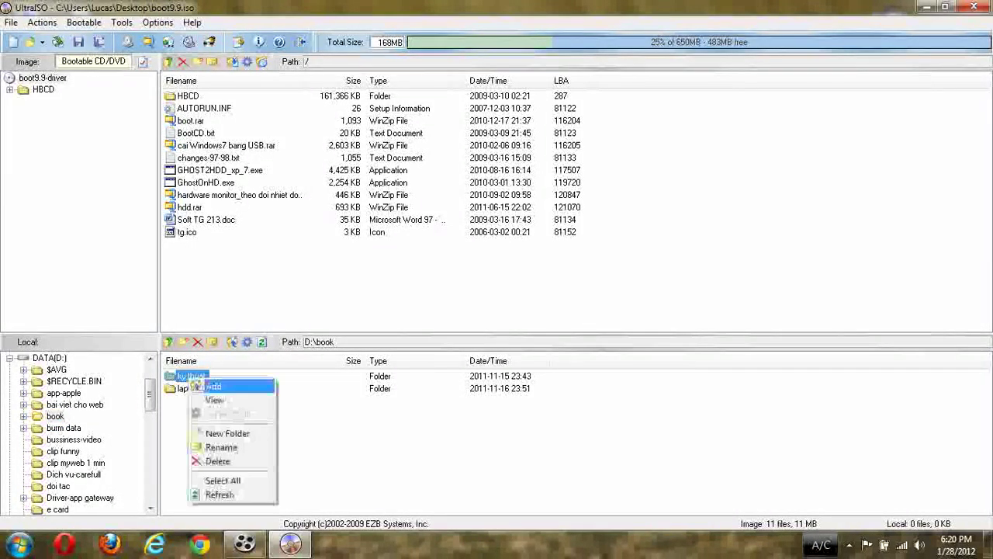
pyautogui.click(213, 386)
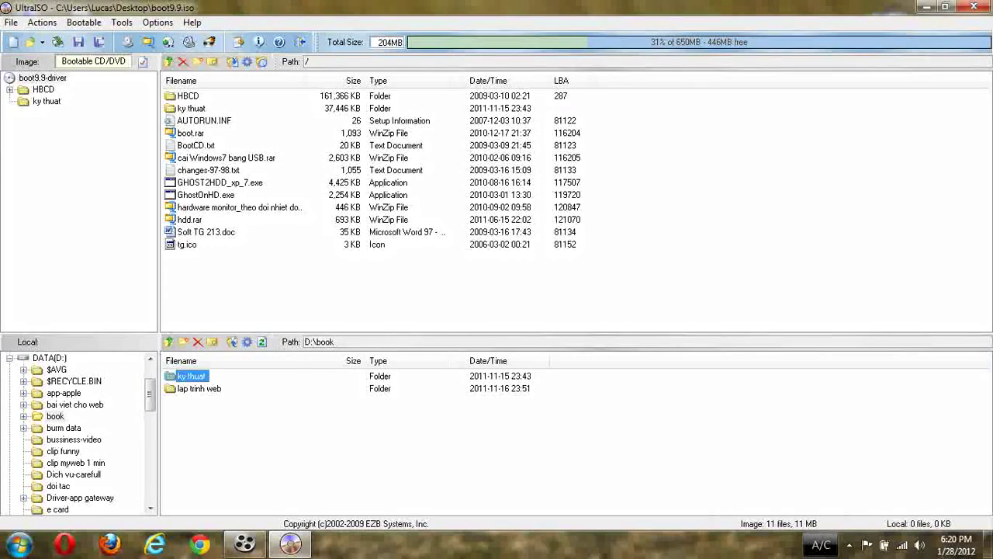
pyautogui.click(191, 108)
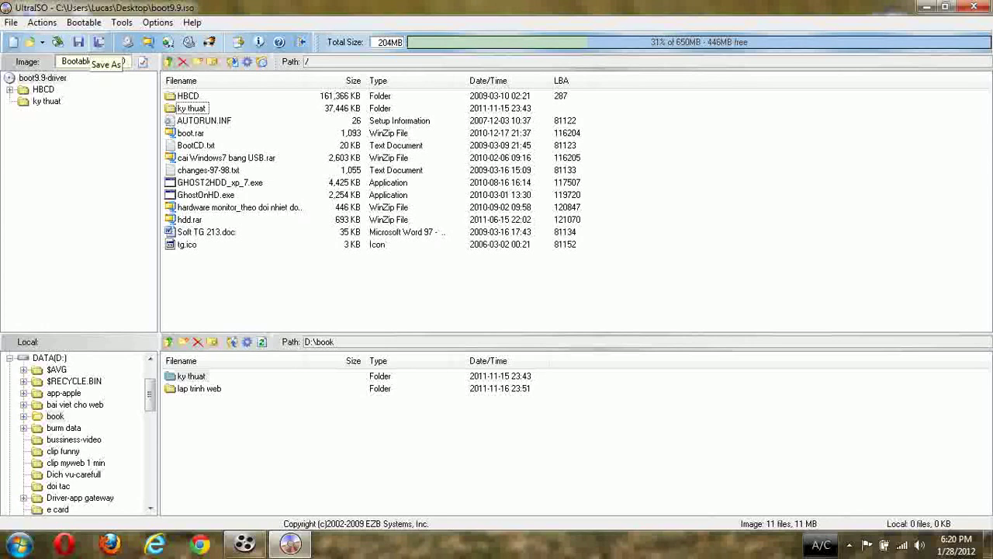
# - Save the edited image under the new name boot-test on the Desktop as a standard ISO file
pyautogui.click(98, 42)
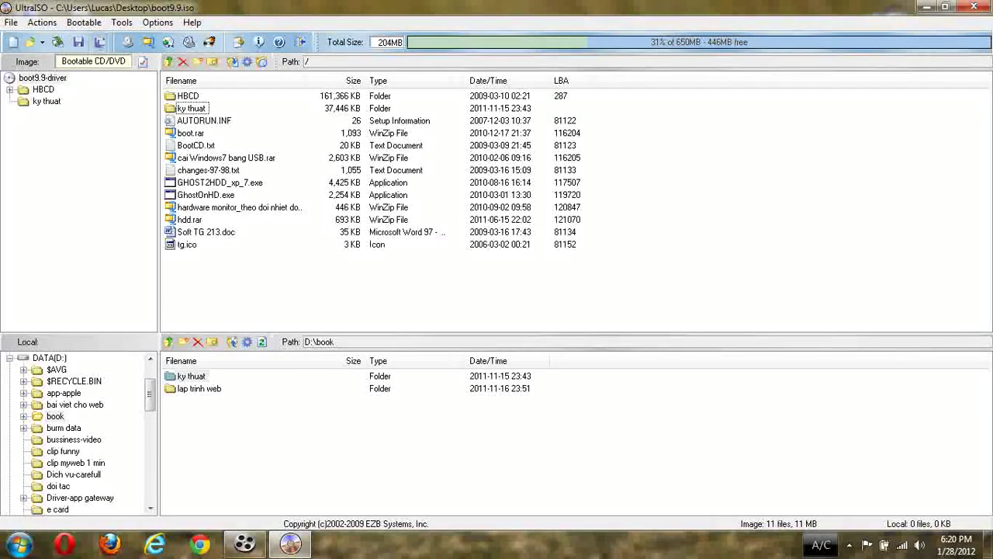
pyautogui.click(116, 211)
pyautogui.hotkey('shift', 'Left')
pyautogui.hotkey('shift', 'Left')
pyautogui.hotkey('shift', 'Left')
pyautogui.hotkey('shift', 'Left')
pyautogui.hotkey('shift', 'Left')
pyautogui.hotkey('shift', 'Left')
pyautogui.hotkey('shift', 'Left')
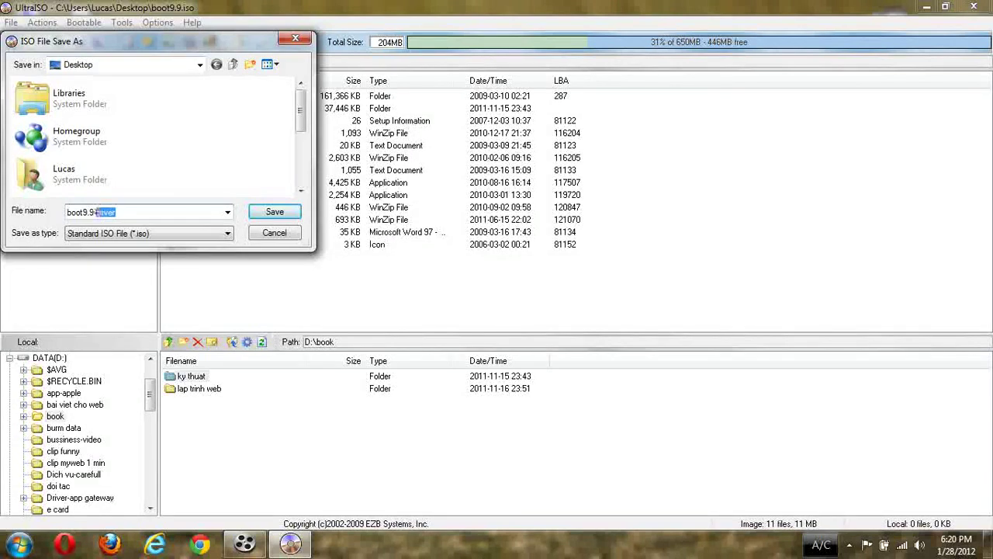
pyautogui.hotkey('shift', 'Left')
pyautogui.hotkey('shift', 'Left')
pyautogui.press('BackSpace')
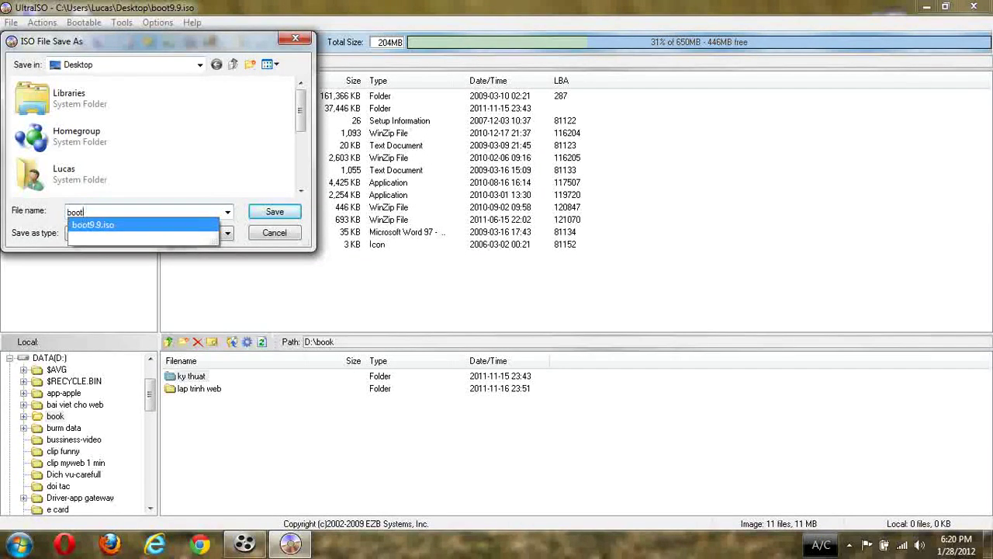
pyautogui.write('-')
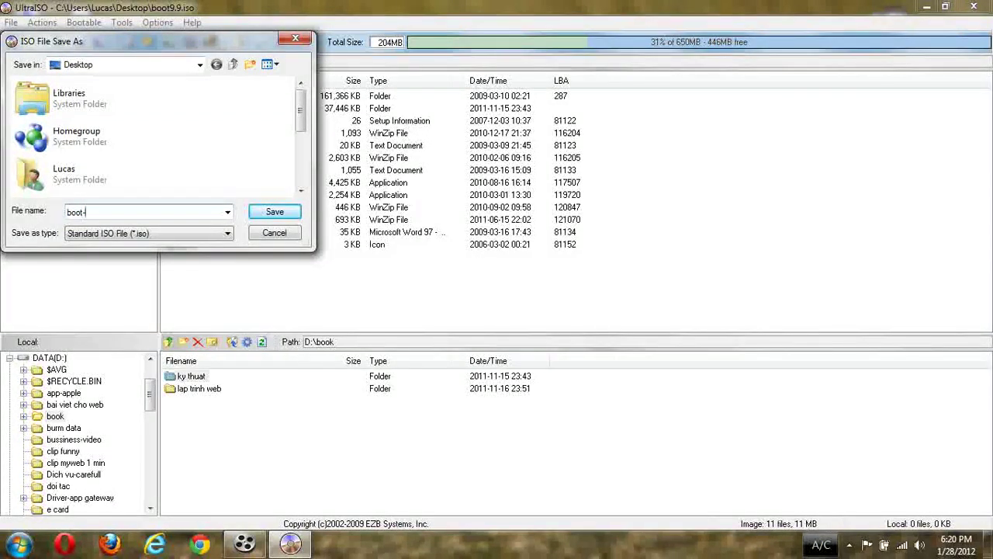
pyautogui.write('test')
pyautogui.press('Return')
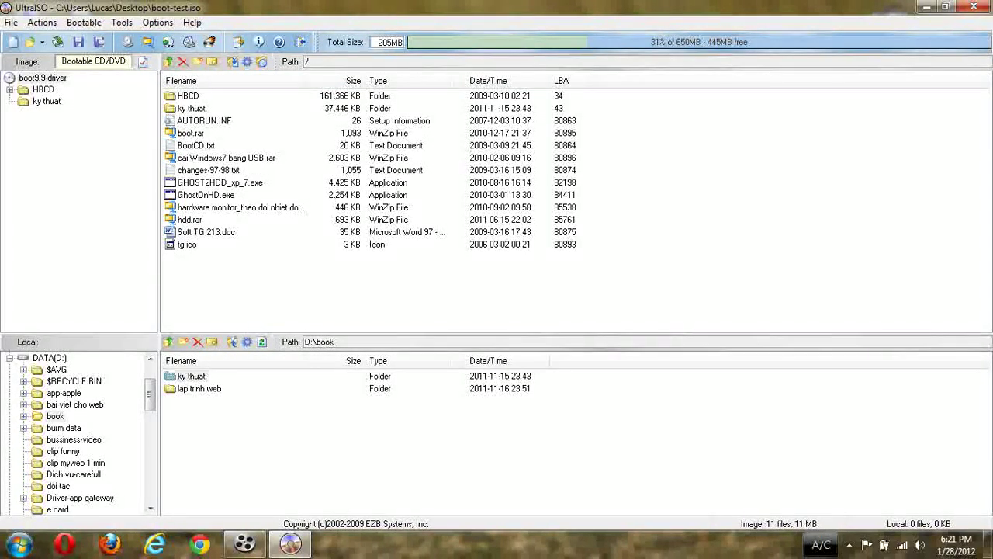
# - Close UltraISO, reopen the boot-test image from the Desktop and open the Burn CD/DVD Image dialog for it
pyautogui.click(974, 7)
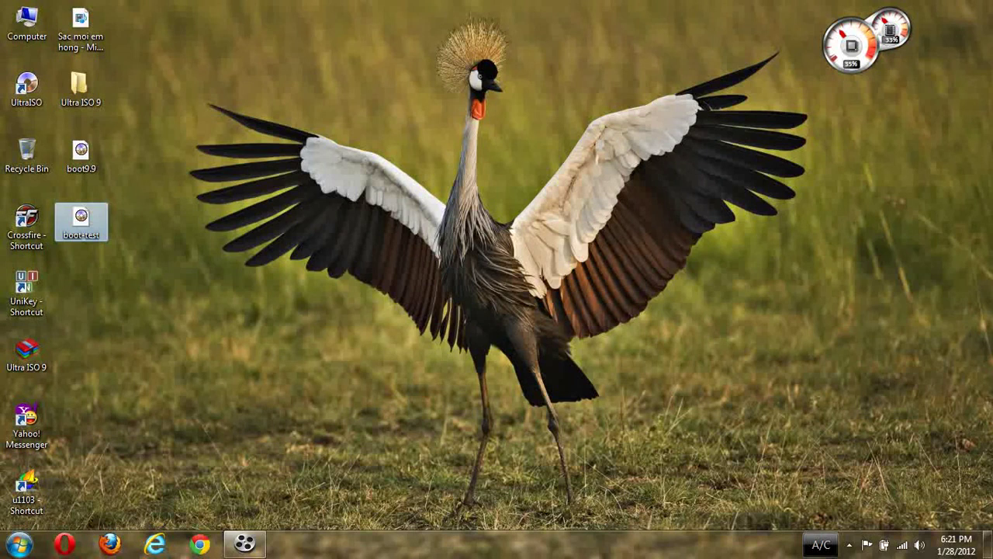
pyautogui.doubleClick(81, 221)
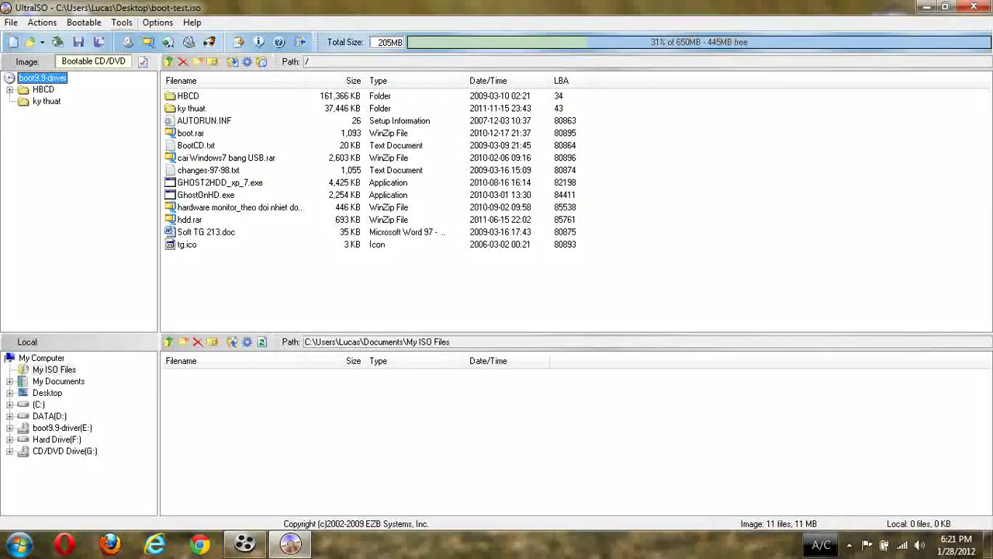
pyautogui.click(122, 22)
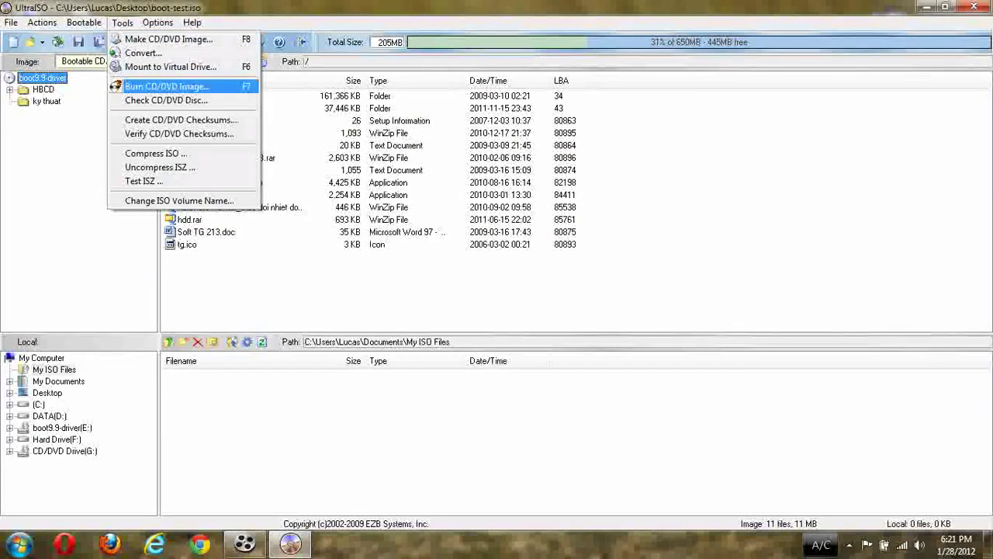
pyautogui.press('Return')
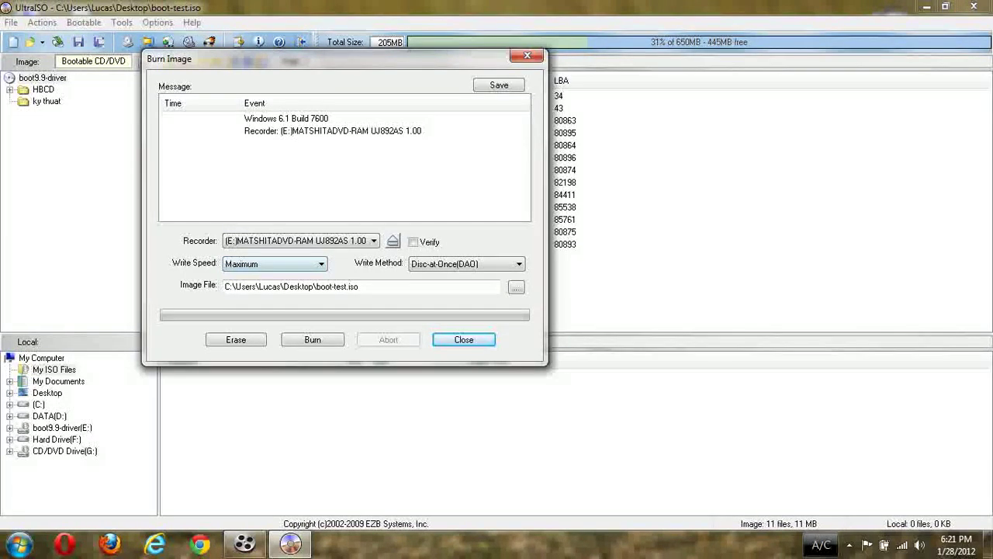
# - Check the available write speeds in the Burn Image dialog, keep Maximum, and close the dialog and UltraISO without burning
pyautogui.click(275, 264)
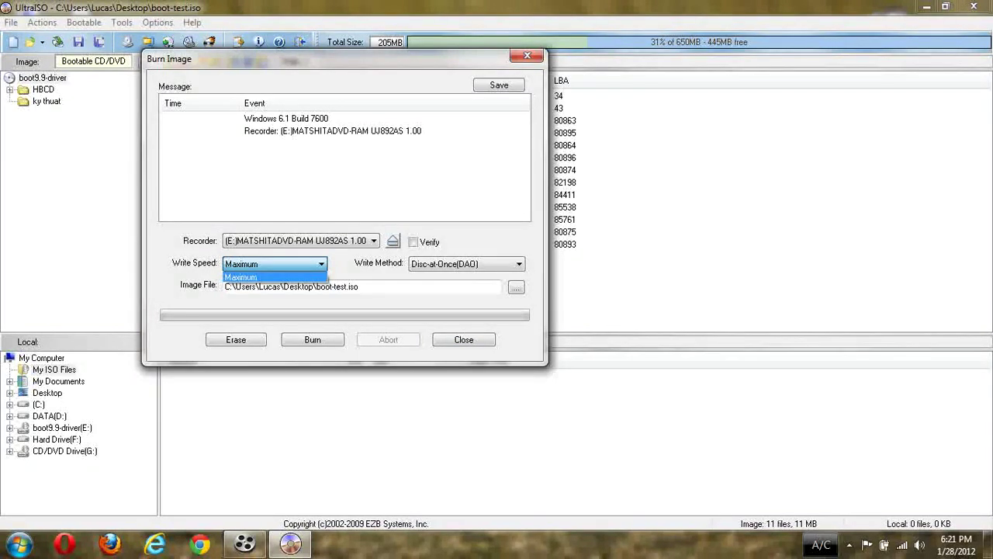
pyautogui.press('Escape')
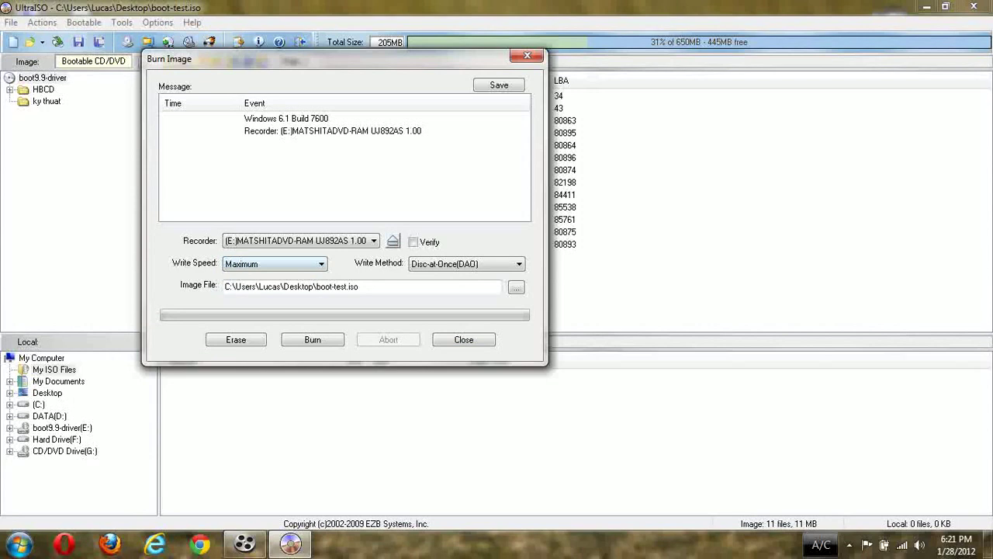
pyautogui.press('F4')
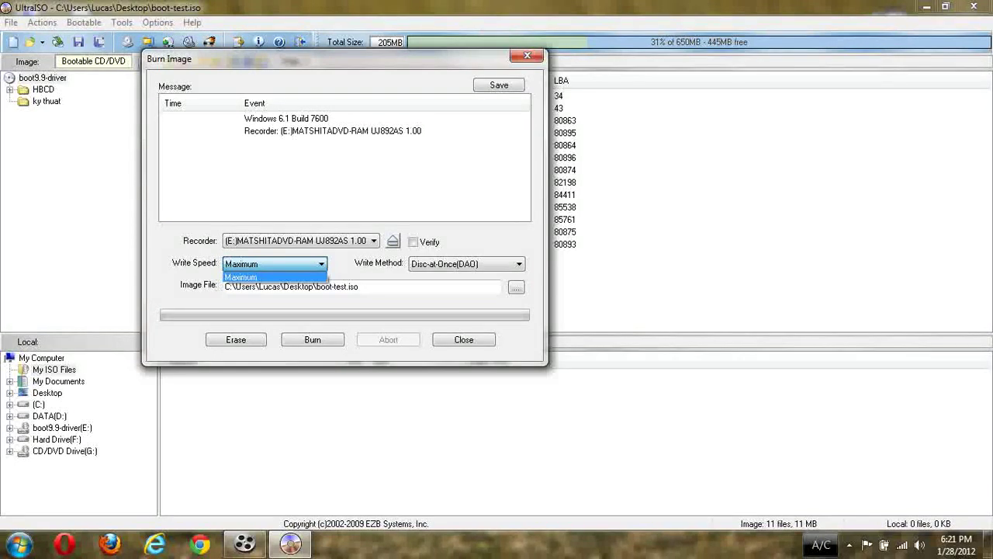
pyautogui.press('Return')
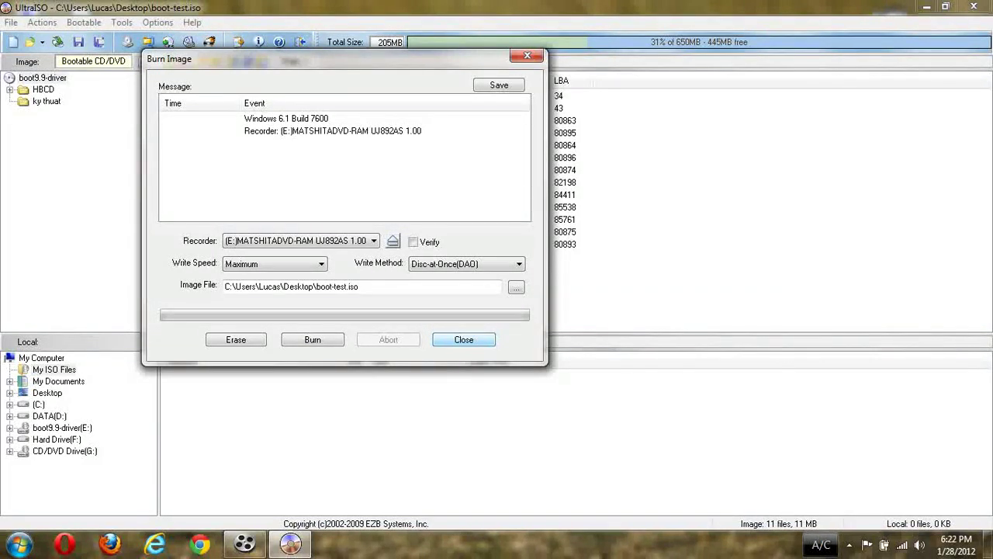
pyautogui.click(527, 55)
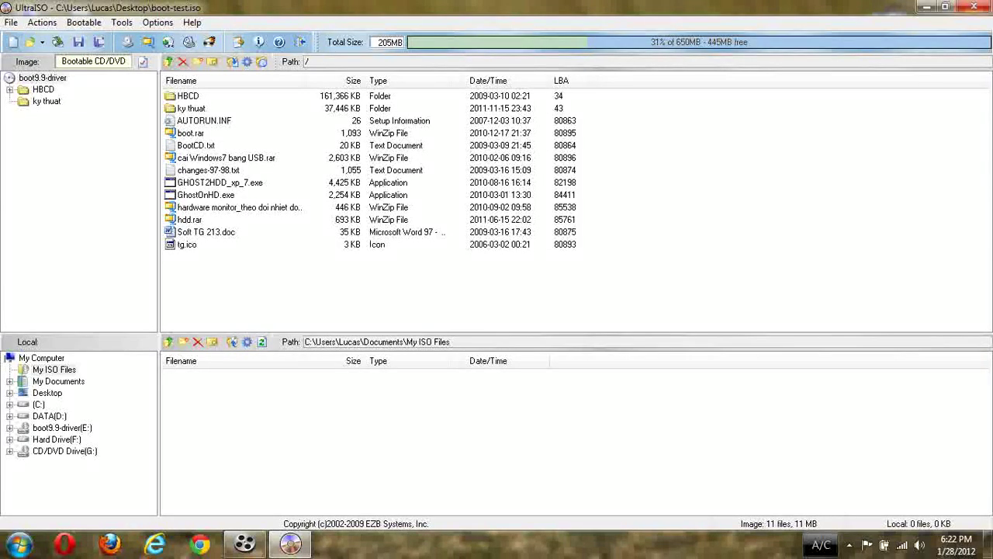
pyautogui.click(973, 7)
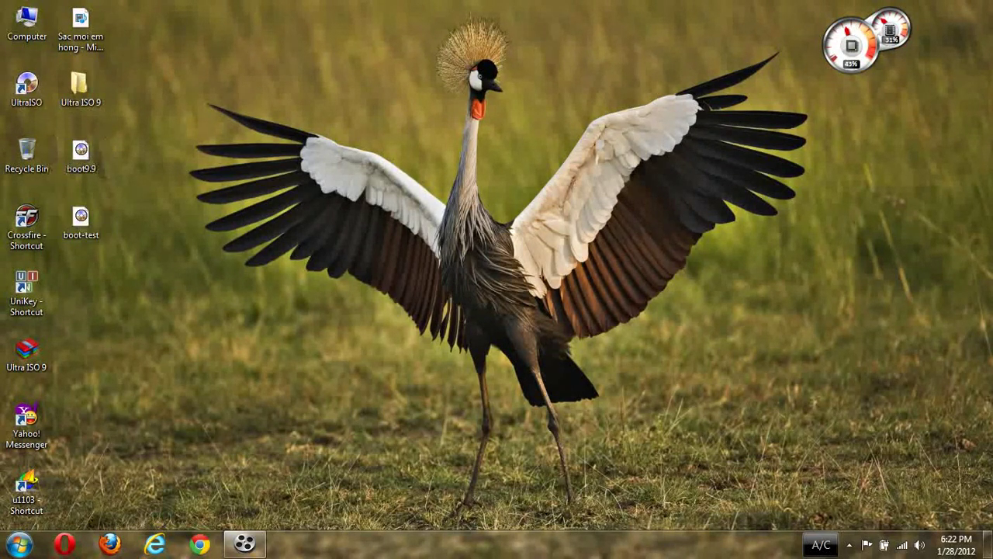
# - Open Computer in Windows Explorer and check whether the virtual CD Drive (G:) holds a disc
pyautogui.doubleClick(27, 19)
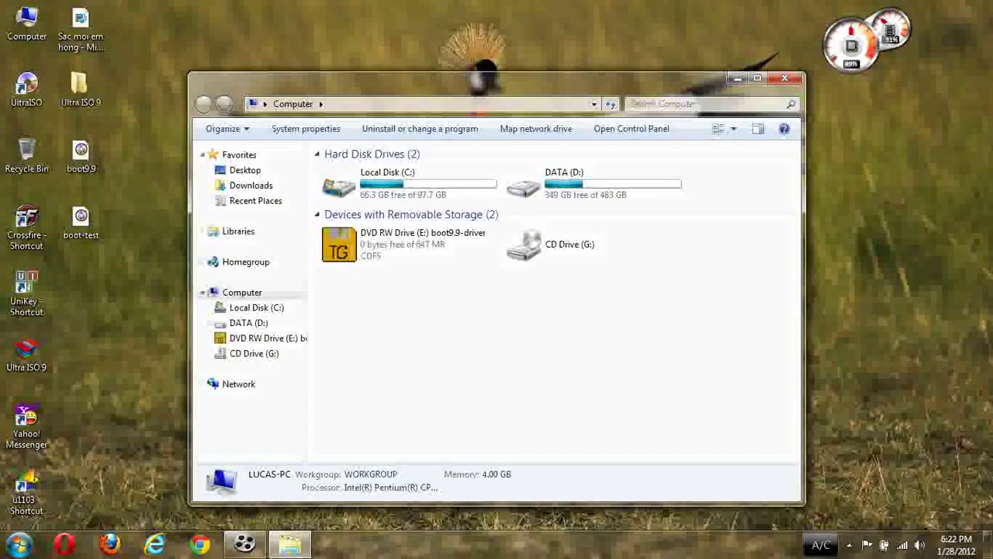
pyautogui.doubleClick(543, 245)
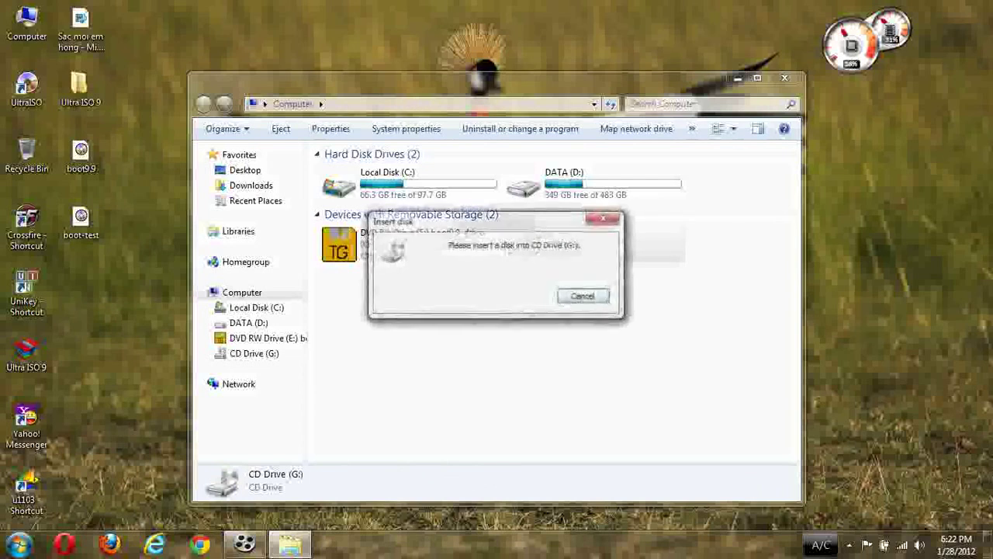
pyautogui.click(604, 218)
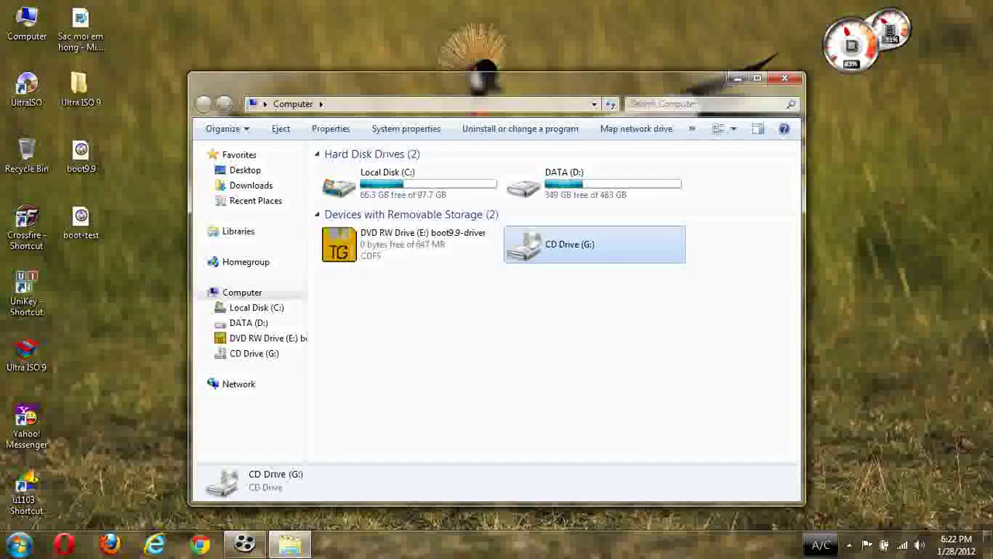
# - Mount the boot-test ISO file from the Desktop on the virtual CD Drive (G:) with UltraISO
pyautogui.rightClick(549, 246)
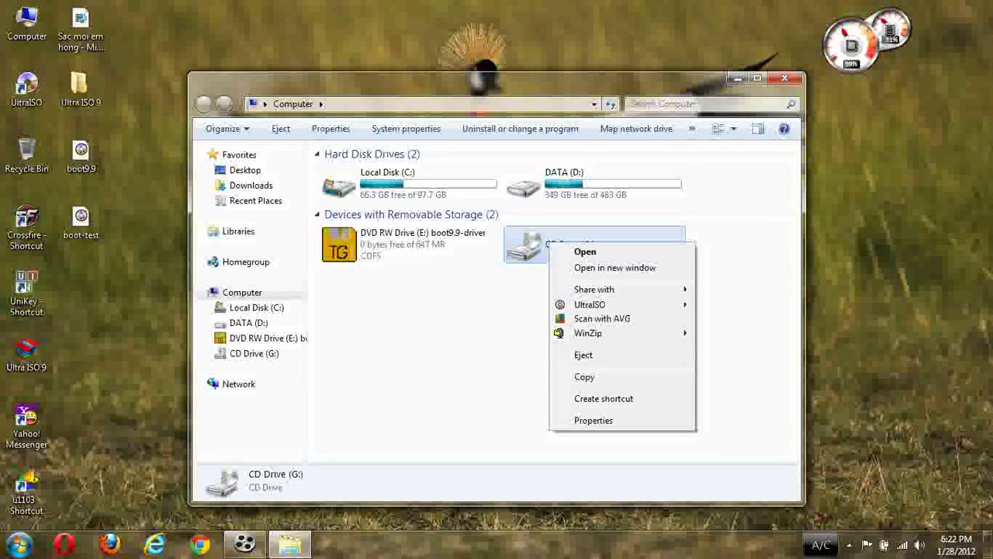
pyautogui.moveTo(589, 304)
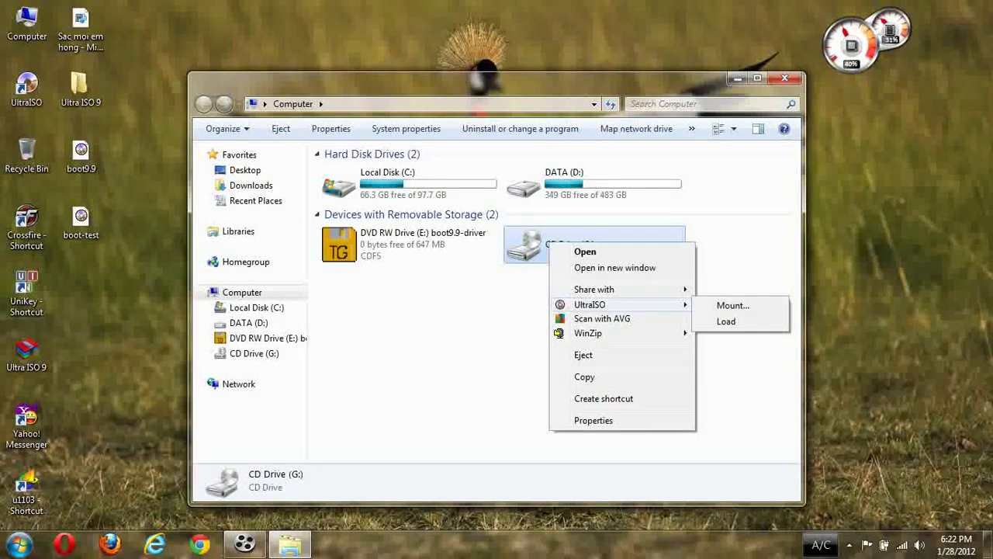
pyautogui.click(732, 305)
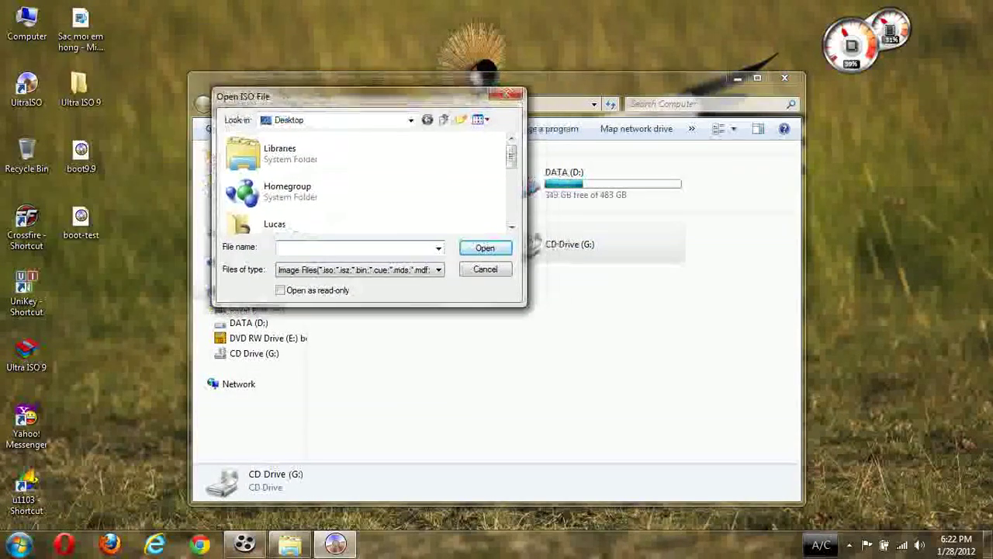
pyautogui.click(410, 119)
pyautogui.click(288, 142)
pyautogui.scroll(-5, 365, 182)
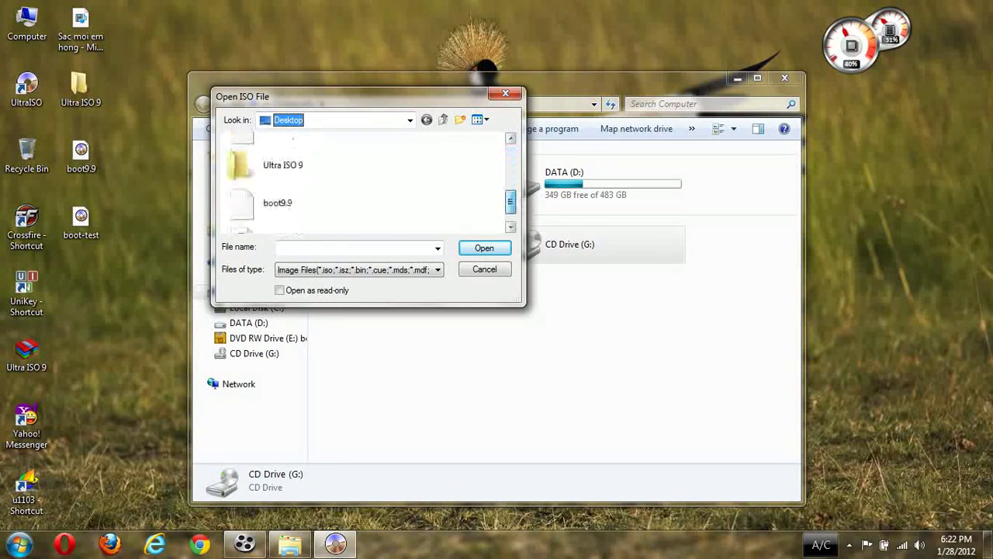
pyautogui.doubleClick(280, 209)
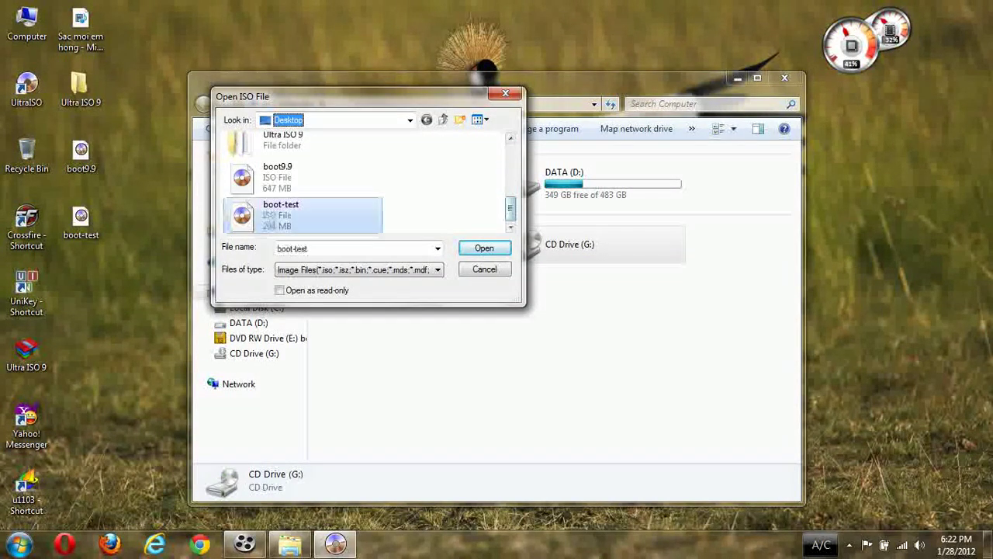
# - Open CD Drive (G:), examine the files and folders of the mounted image, including ky thuat, and close the window
pyautogui.doubleClick(570, 244)
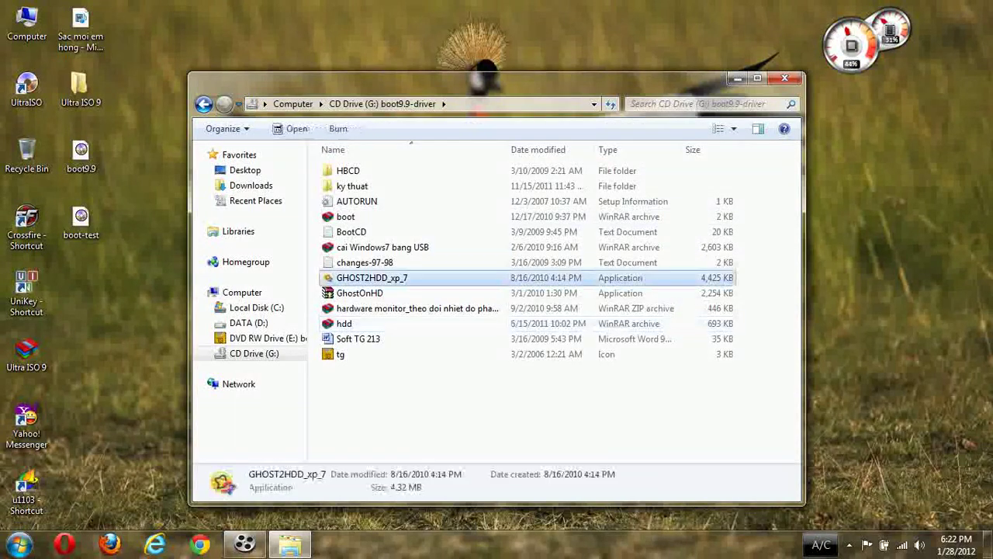
pyautogui.click(364, 262)
pyautogui.click(344, 322)
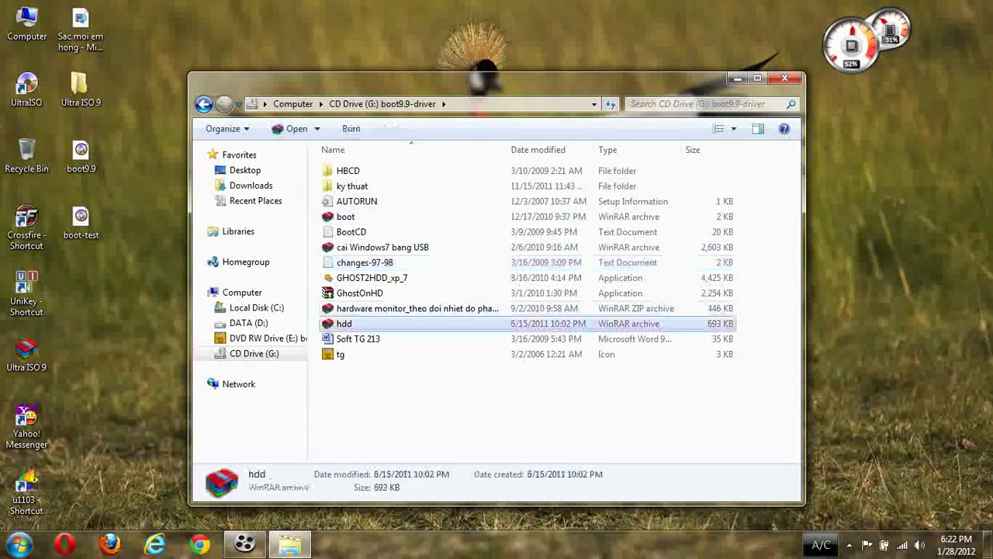
pyautogui.click(340, 354)
pyautogui.click(372, 308)
pyautogui.click(350, 231)
pyautogui.click(352, 186)
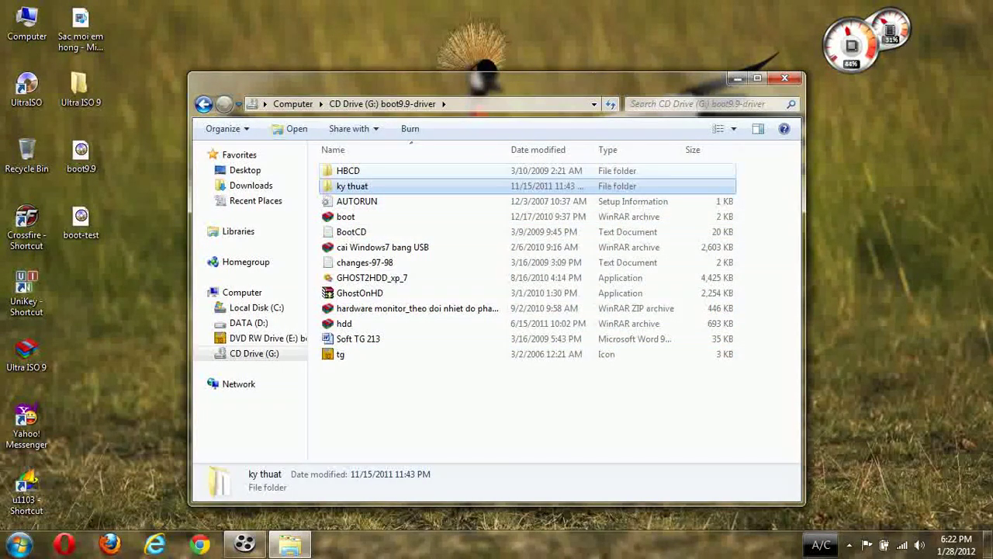
pyautogui.click(357, 201)
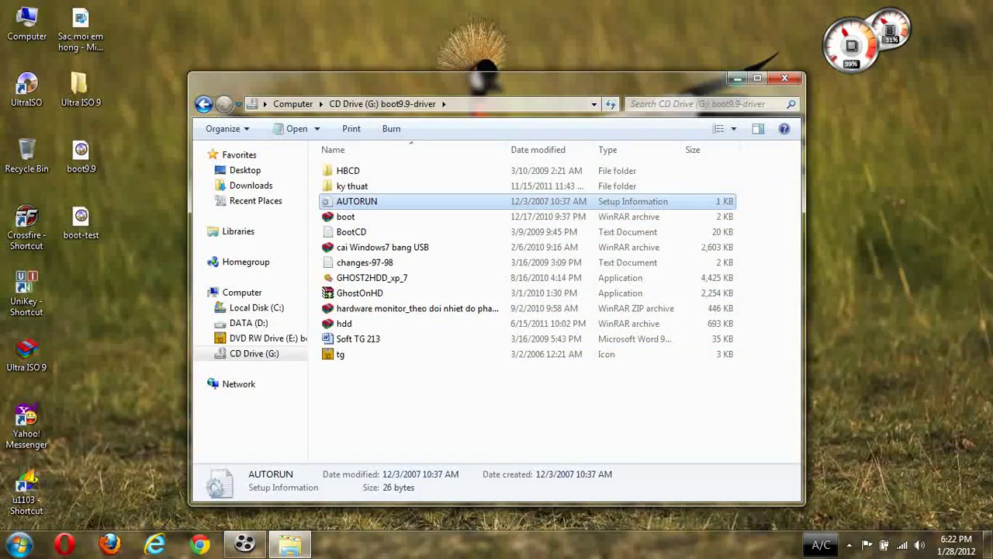
pyautogui.click(784, 78)
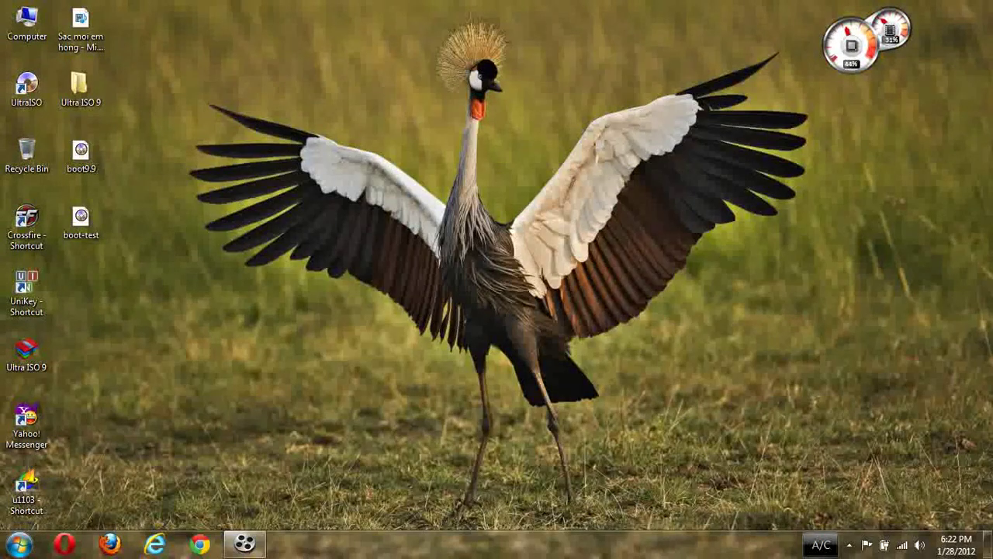